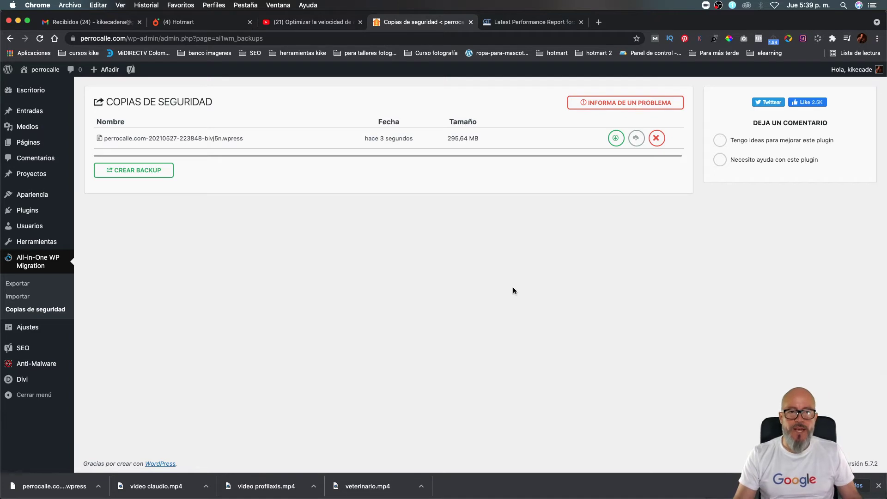
click(645, 143)
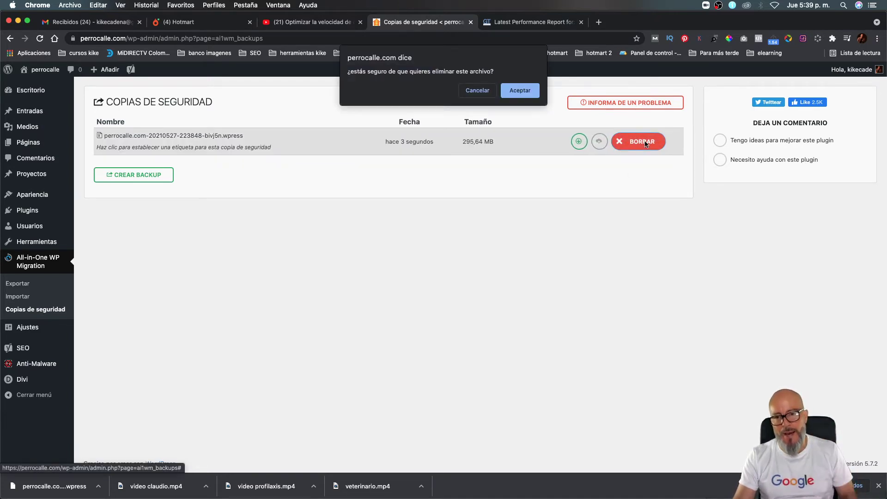
click(520, 91)
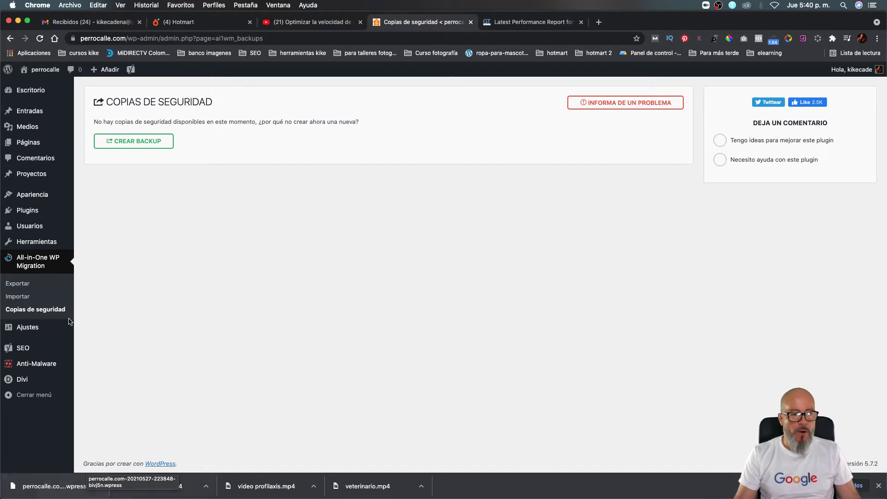
Search the directory of new plugins for "all in one"
mouse_move(28, 141)
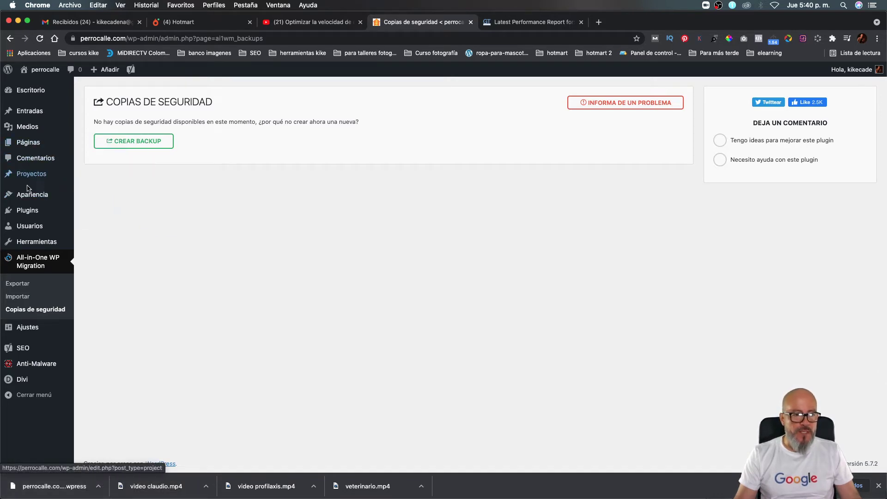
click(39, 211)
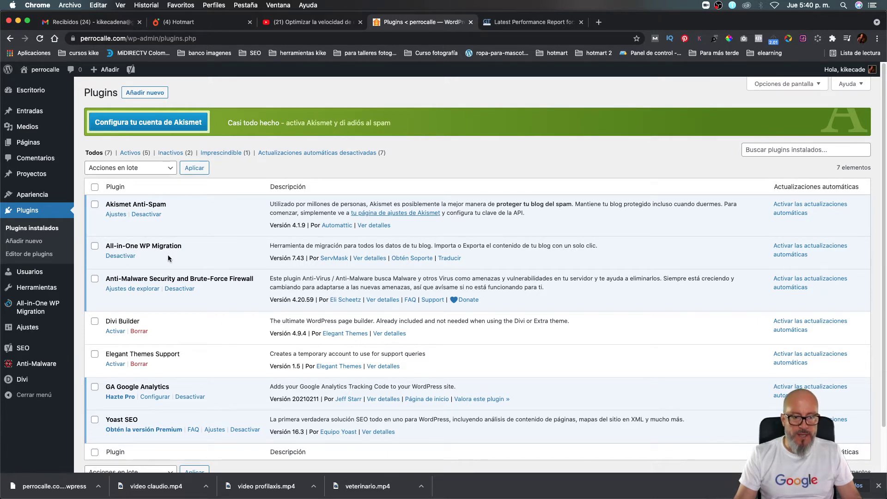
click(143, 93)
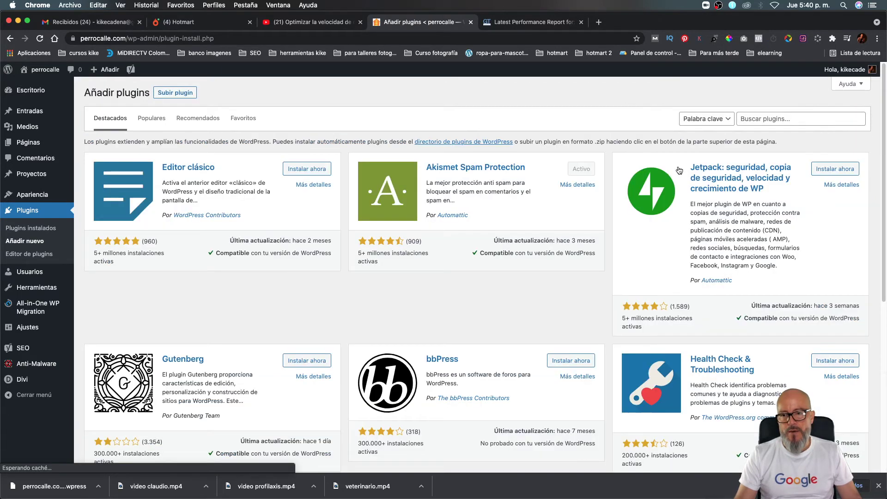
click(756, 118)
text(all in one)
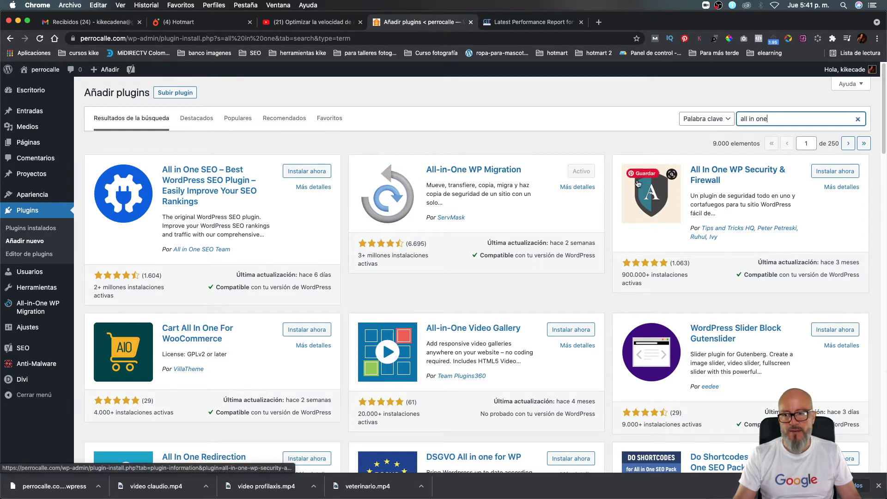
Deactivate the All-in-One WP Migration plugin among the installed plugins
click(19, 227)
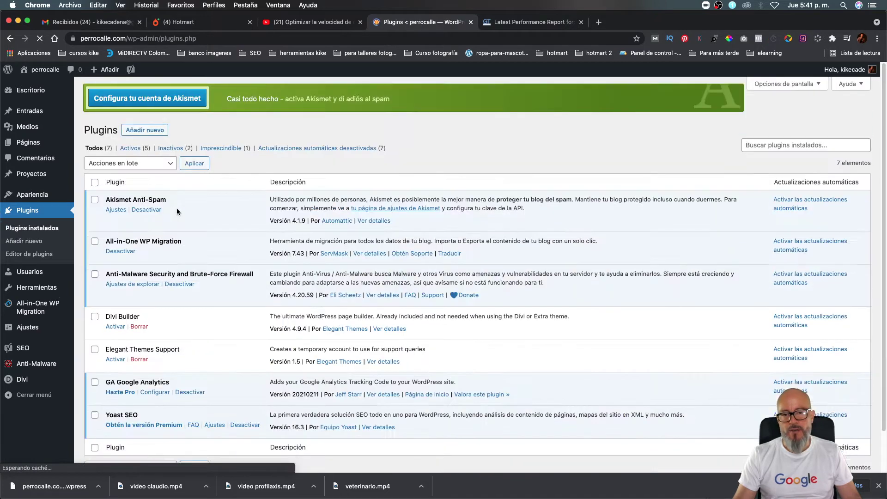
click(118, 257)
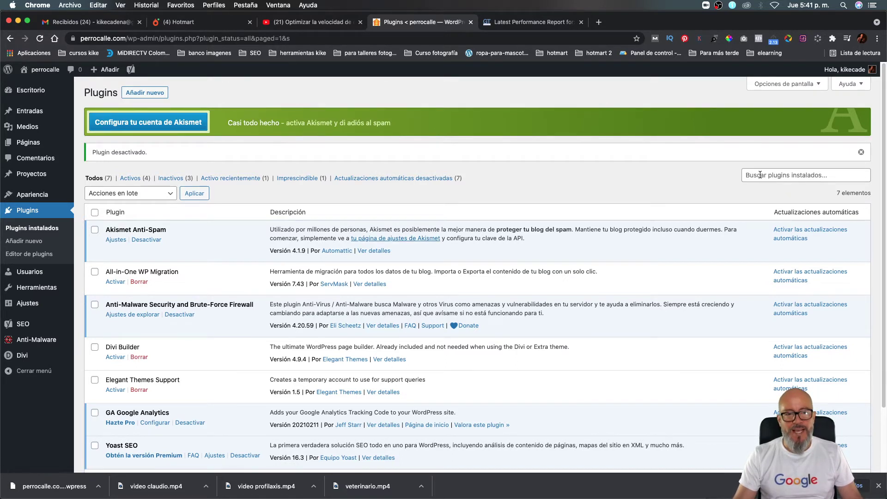
Search the plugin directory for "wp optimize", and install and activate WP-Optimize – Clean, Compress, Cache
click(156, 93)
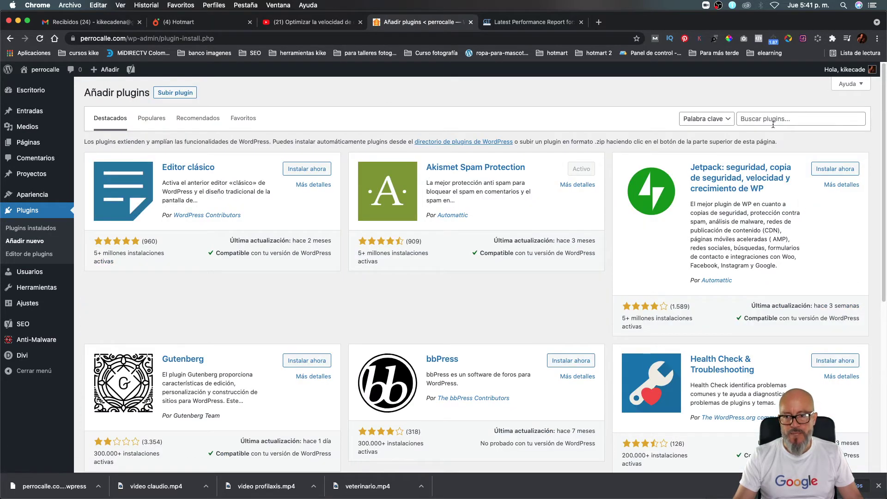
click(767, 119)
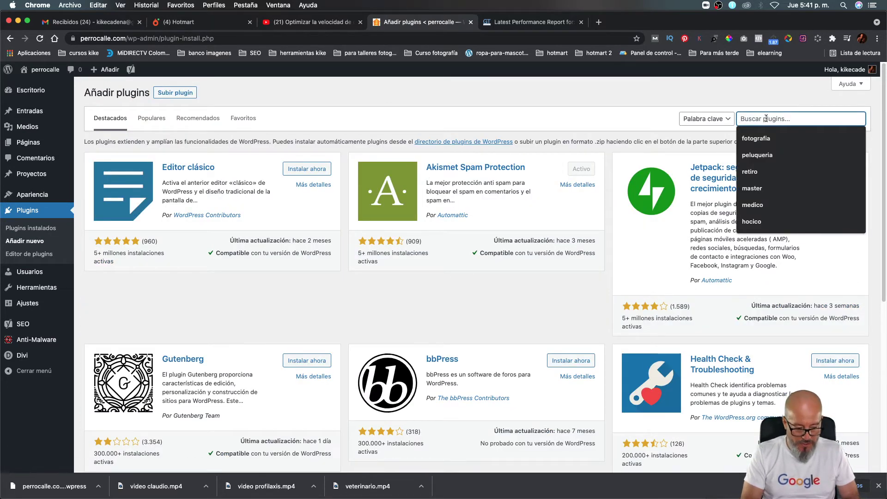
text(wp)
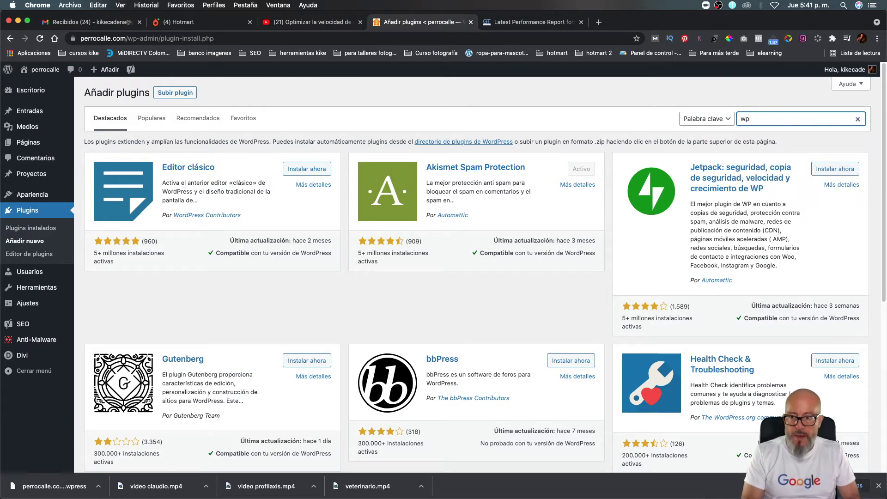
text( optimi)
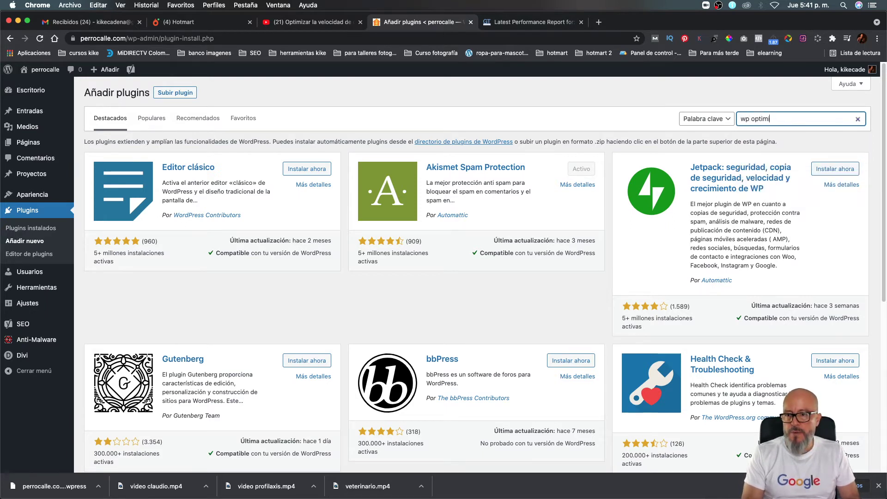
text(ze)
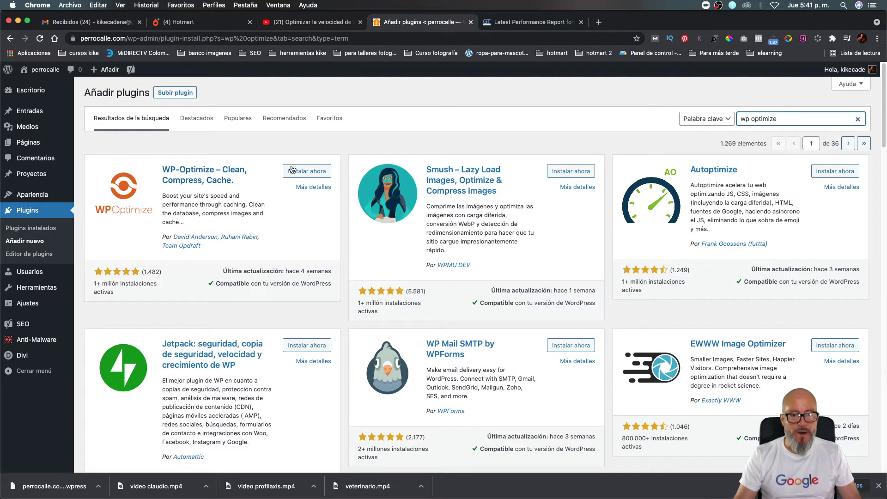
click(308, 172)
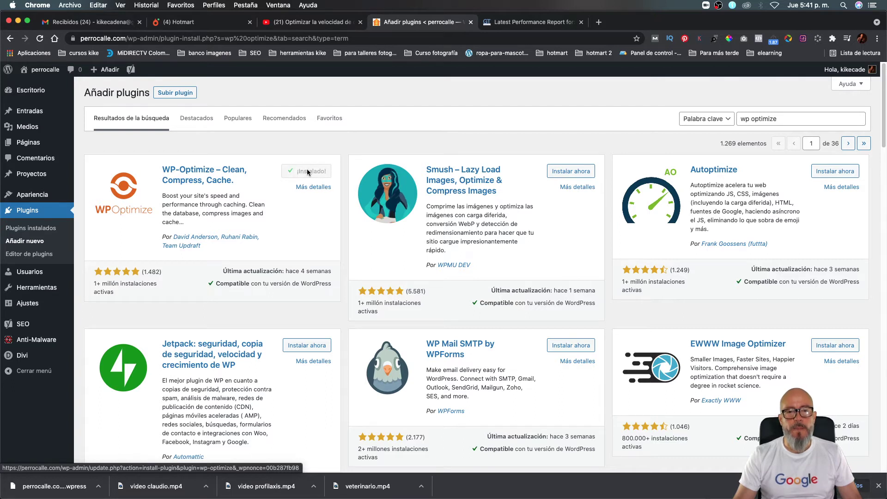
click(310, 174)
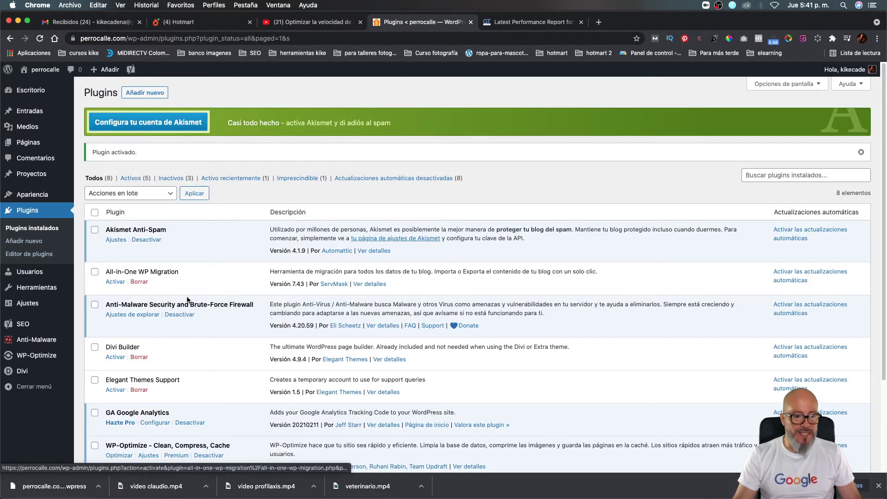
Enable page caching in the WP-Optimize cache settings and save the changes
scroll(154, 329, down, 1)
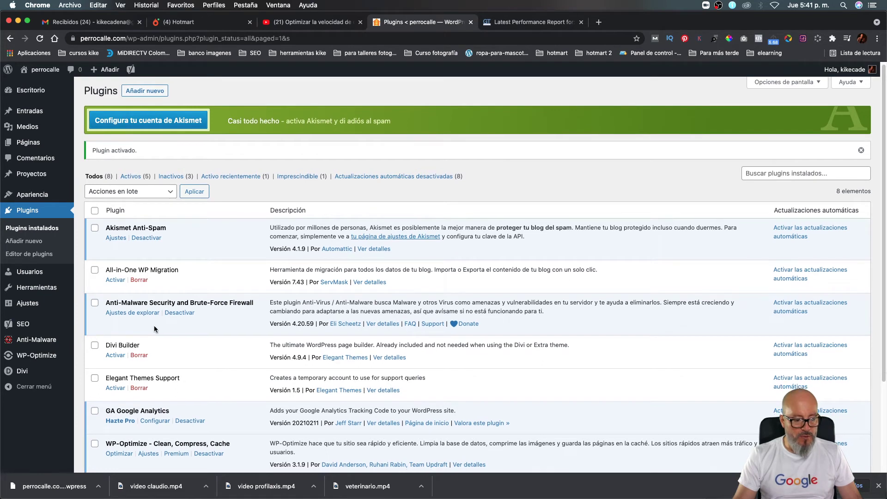
scroll(154, 329, down, 5)
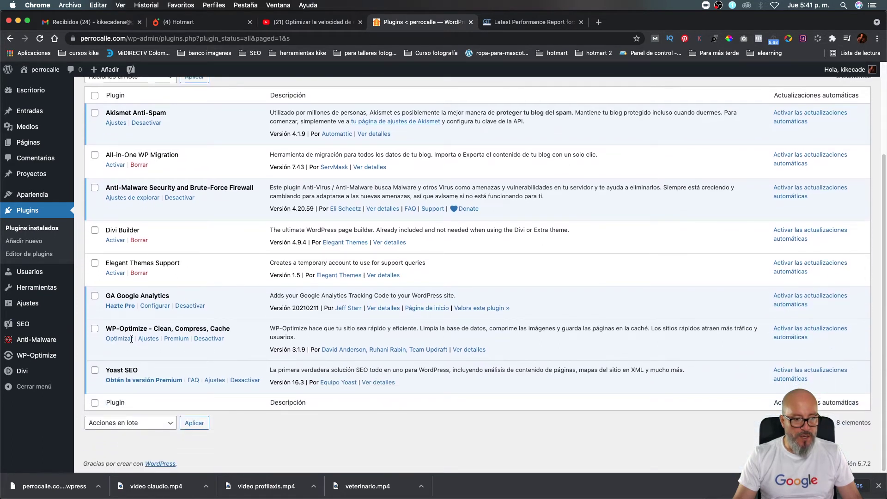
click(148, 340)
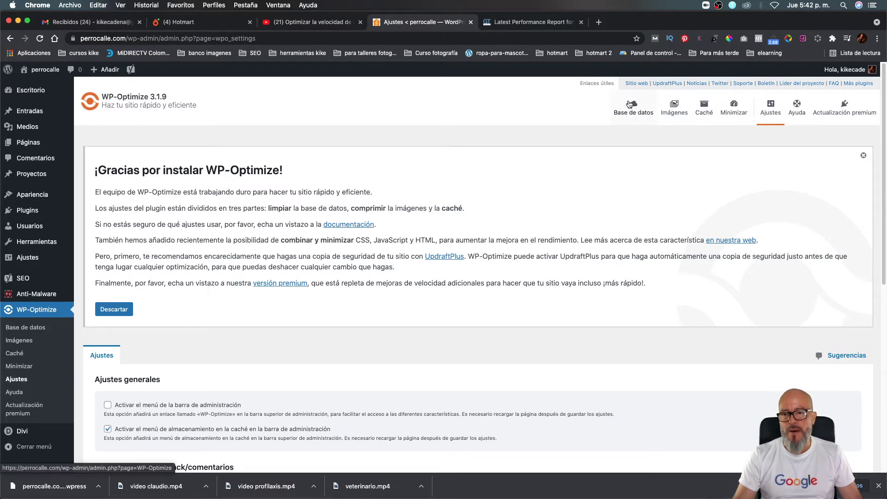
click(704, 105)
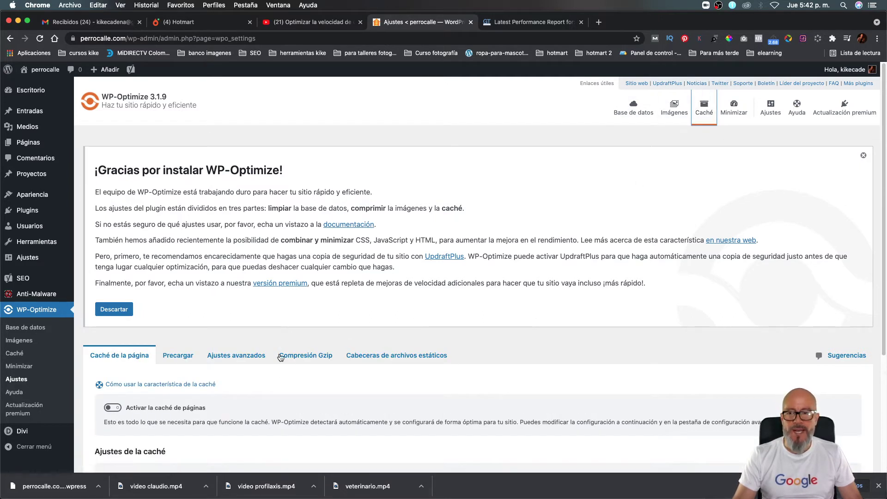
scroll(264, 399, down, 3)
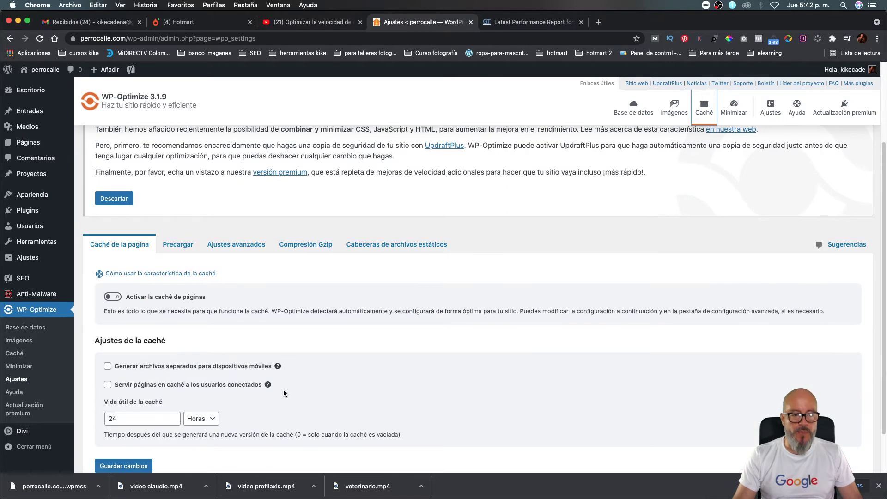
click(115, 297)
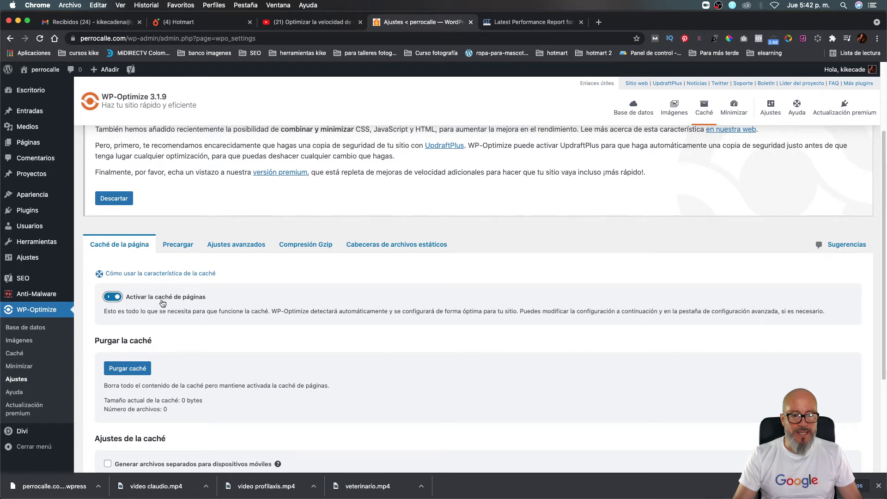
scroll(168, 396, down, 3)
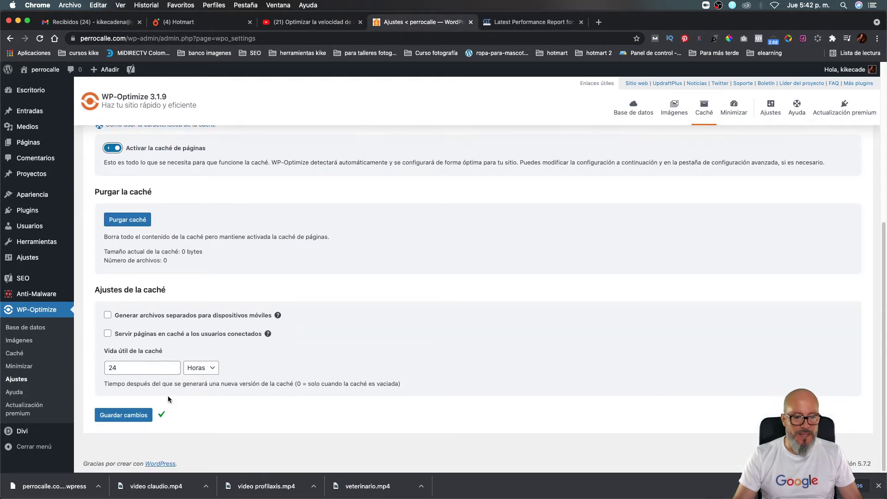
click(116, 415)
Run the WP-Optimize cache preload immediately, dismissing any alerts and retrying, and save the preload settings
mouse_move(47, 425)
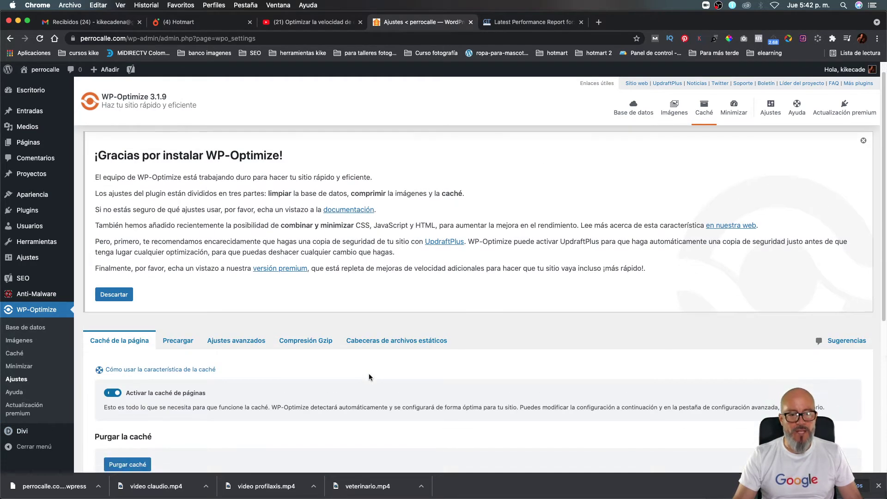
scroll(365, 374, down, 3)
scroll(361, 375, down, 1)
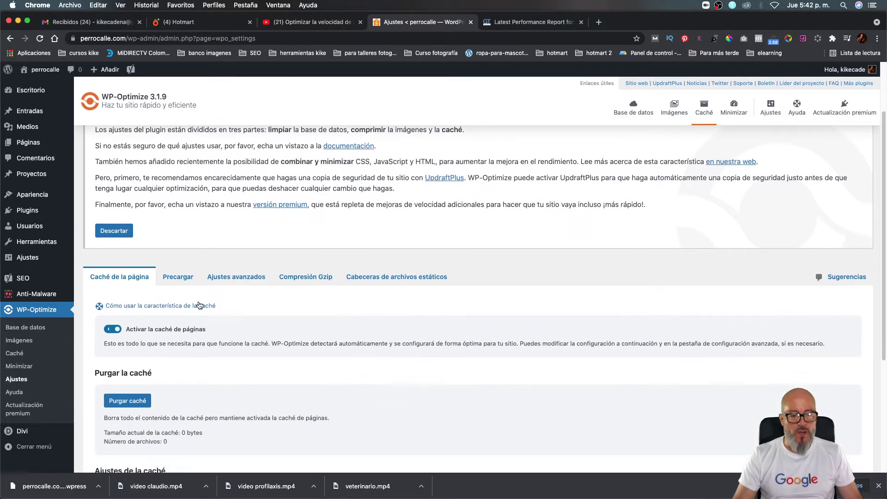
click(182, 278)
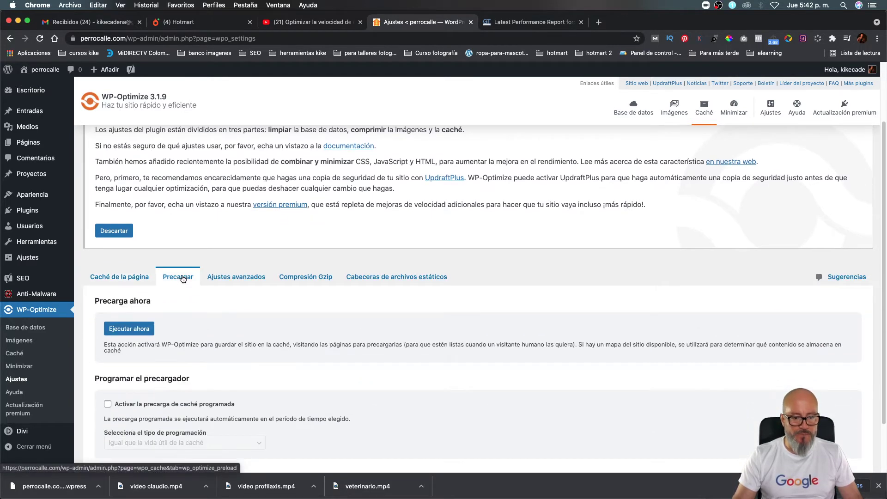
click(141, 329)
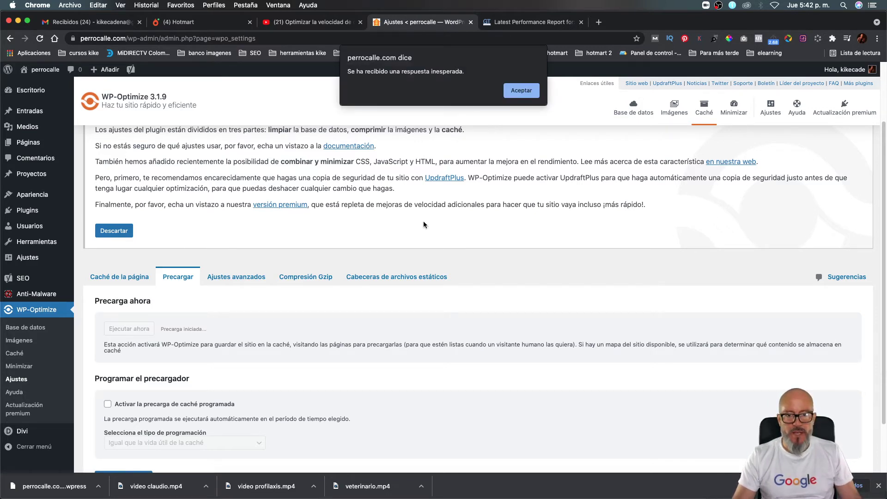
click(525, 92)
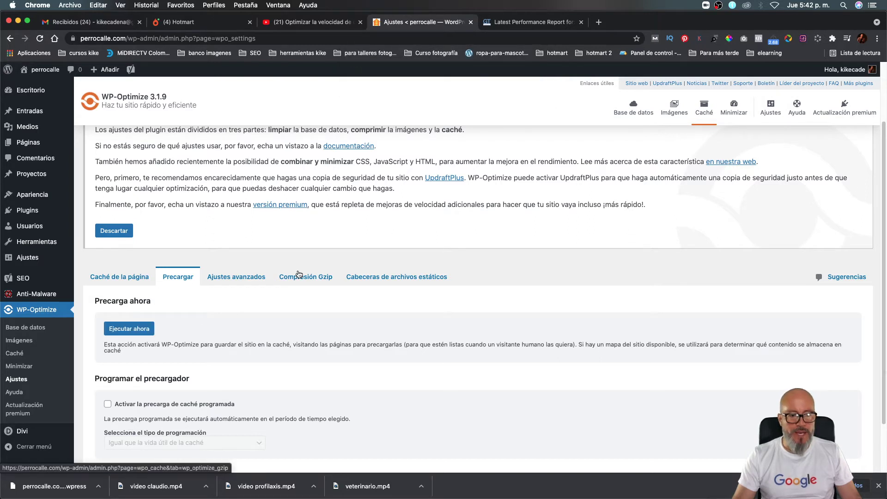
click(131, 328)
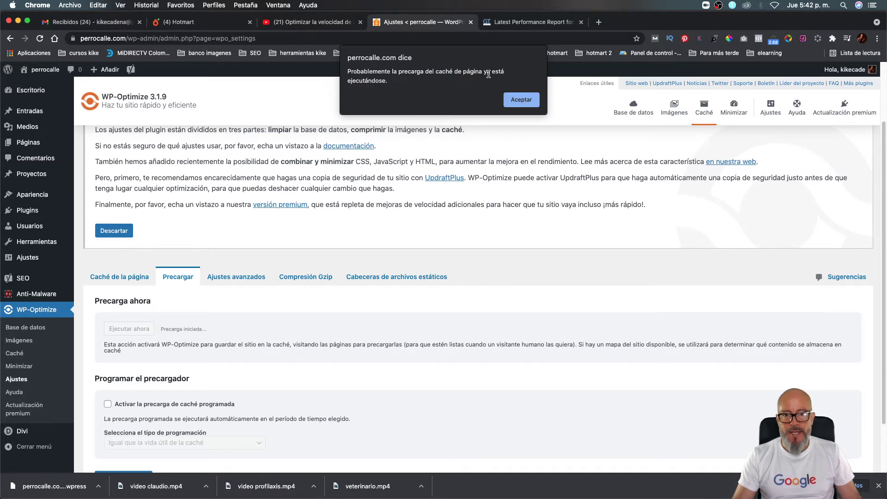
click(520, 100)
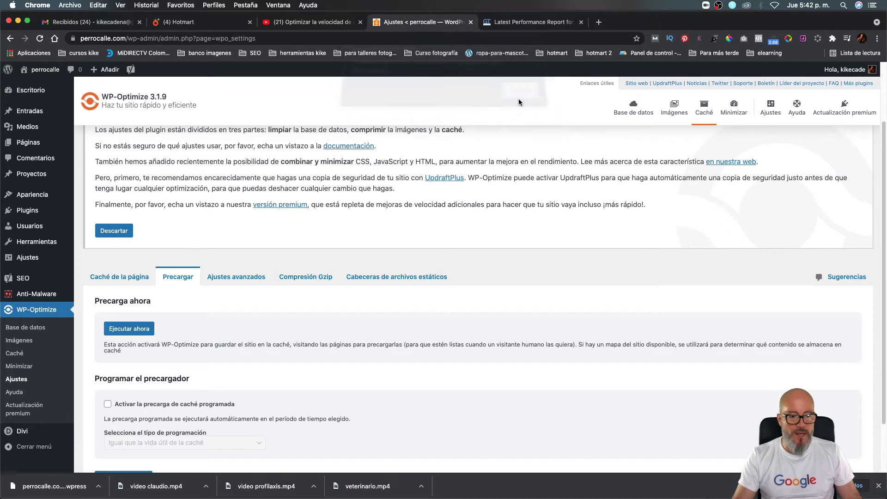
click(137, 330)
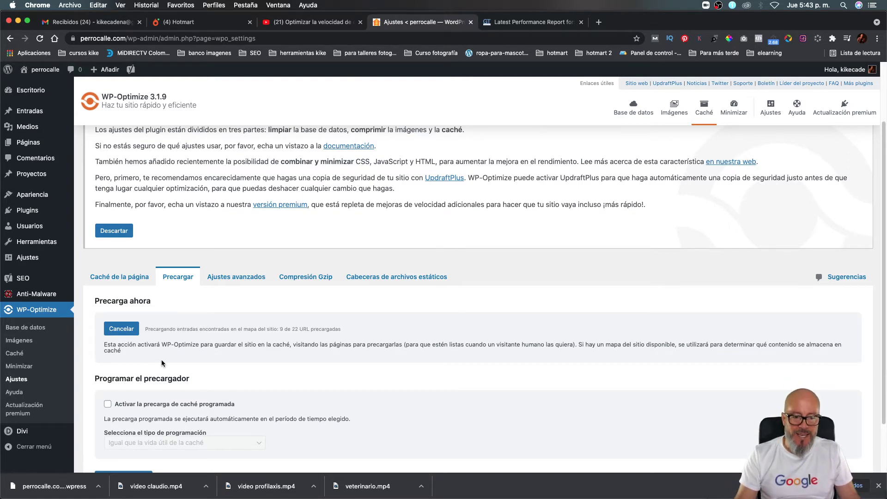
scroll(272, 401, down, 3)
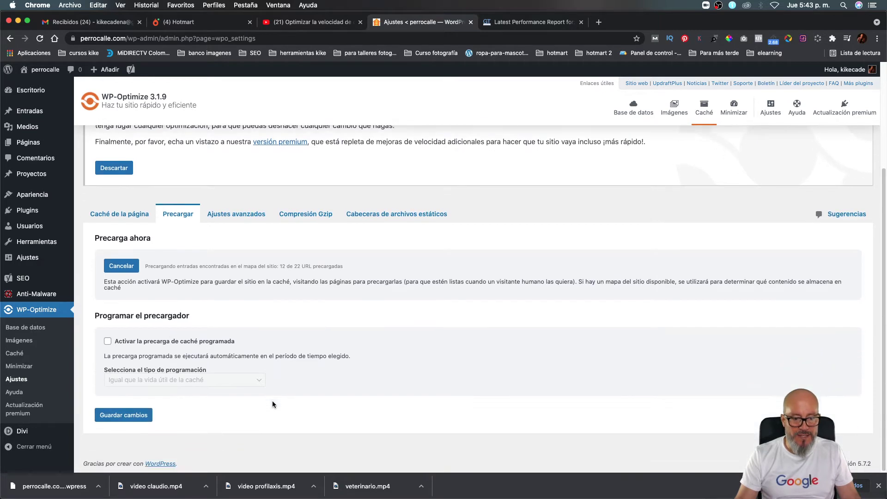
click(126, 416)
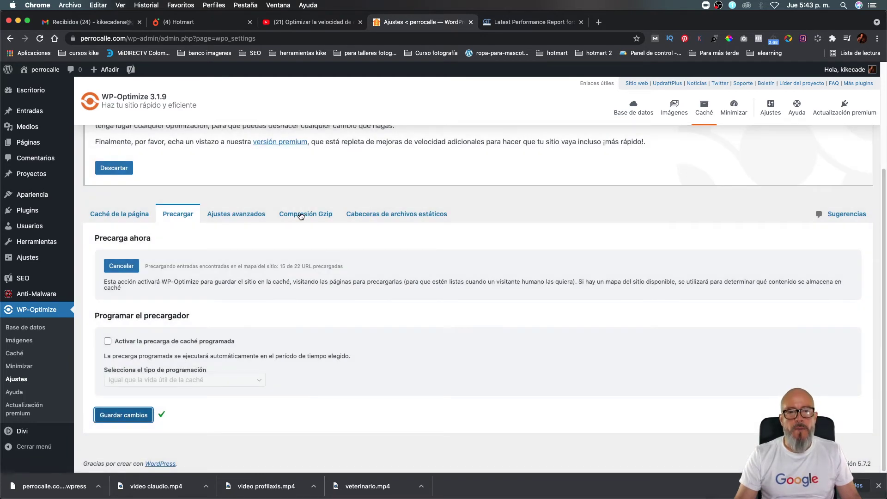
Review the WP-Optimize Gzip compression status and the browser static file header settings
click(298, 213)
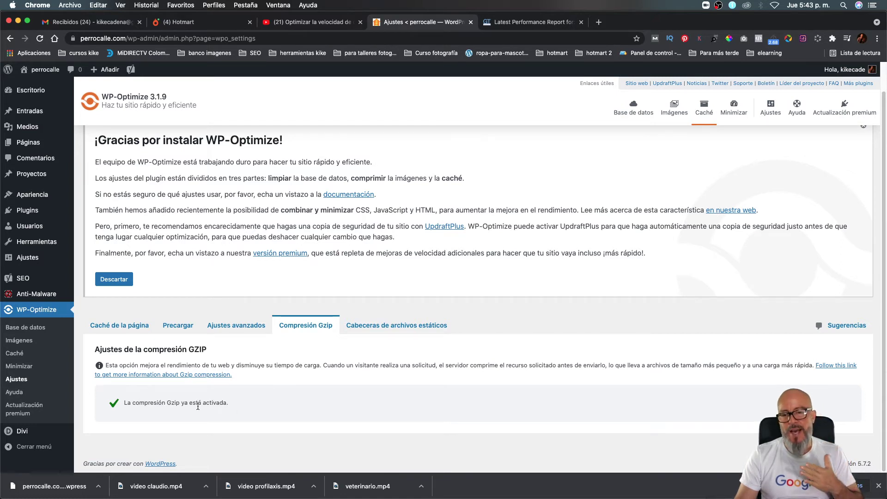
click(390, 327)
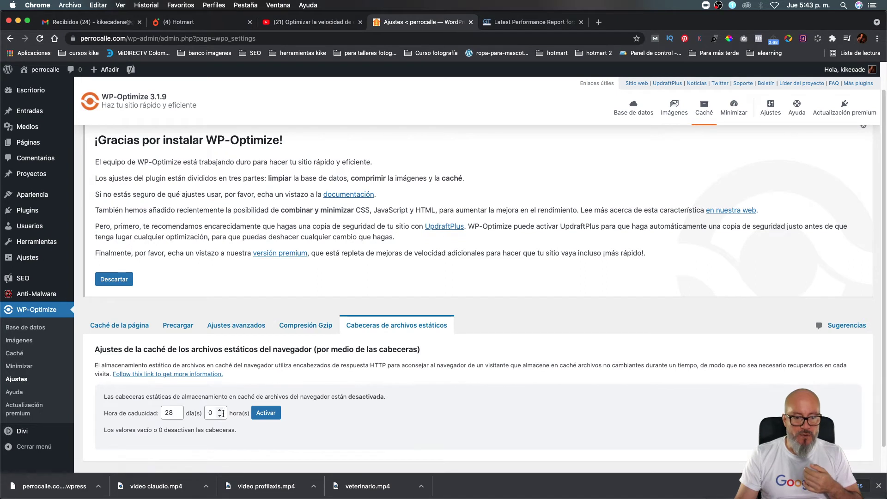
scroll(218, 417, down, 1)
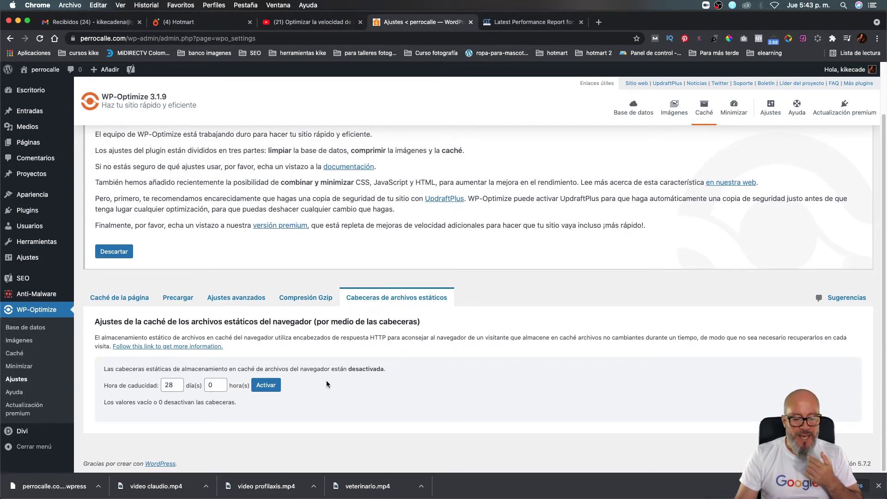
Activate the browser static file caching headers with an expiry of 28 days and 0 hours
click(264, 386)
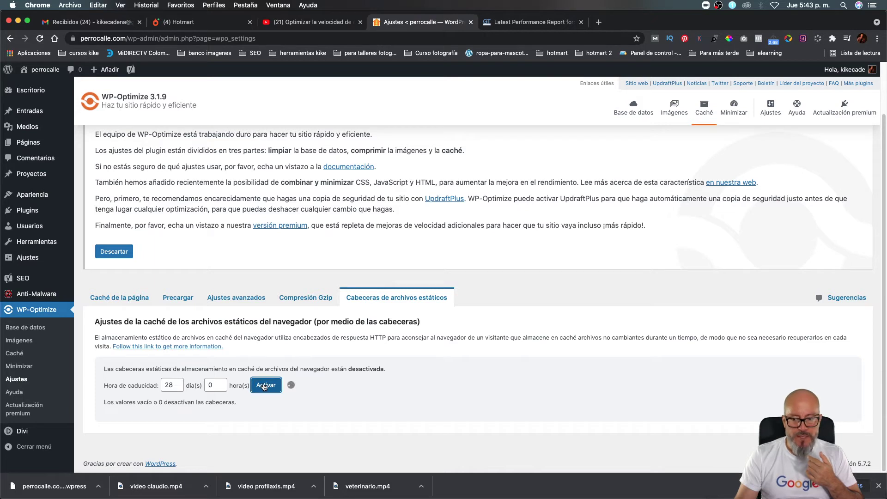
scroll(306, 390, down, 1)
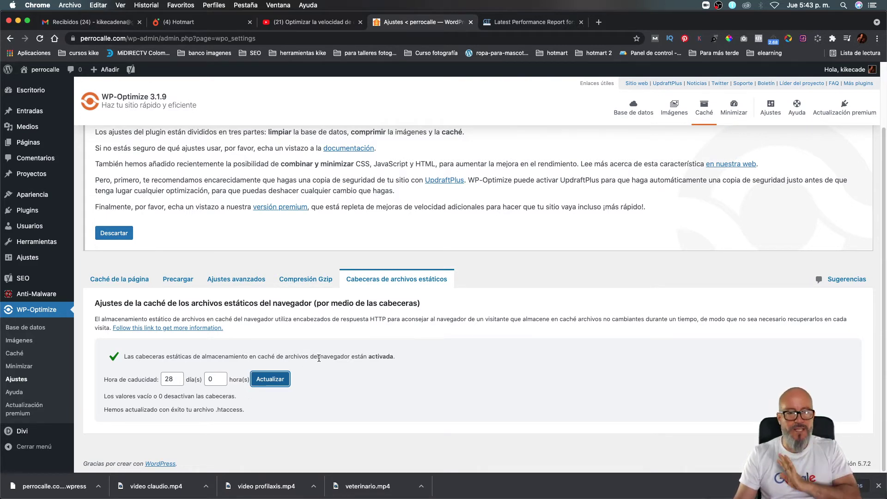
scroll(398, 345, up, 4)
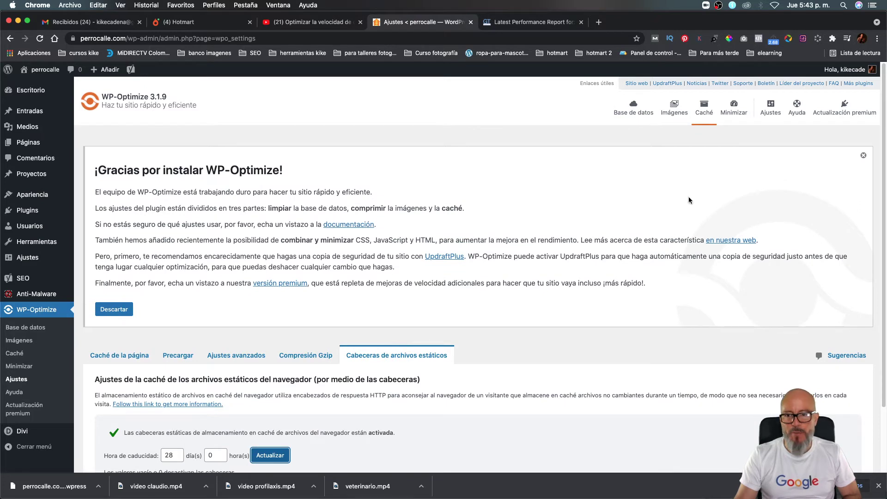
In the image settings, enable automatic compression of newly added images and set compression to prioritise detail retention
click(673, 108)
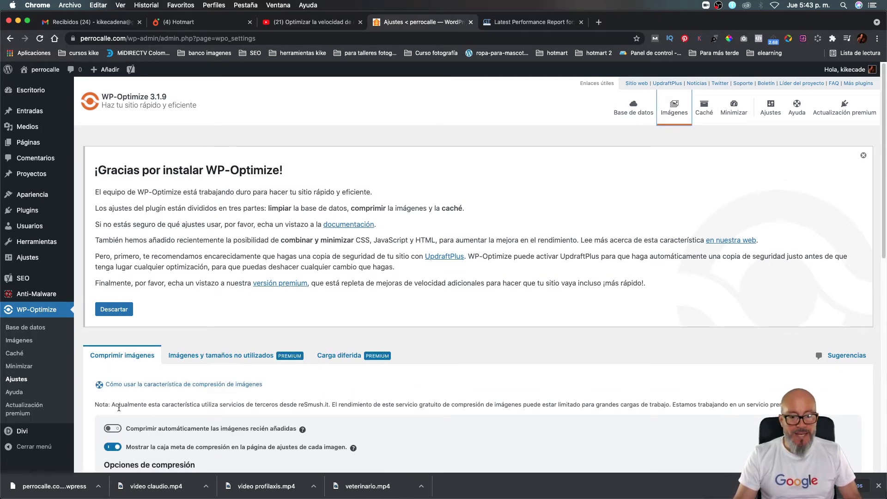
click(116, 430)
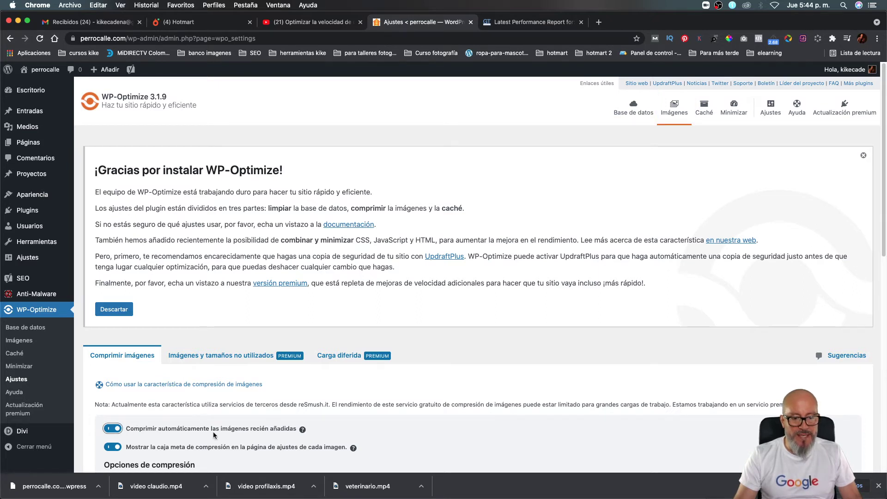
scroll(225, 433, down, 4)
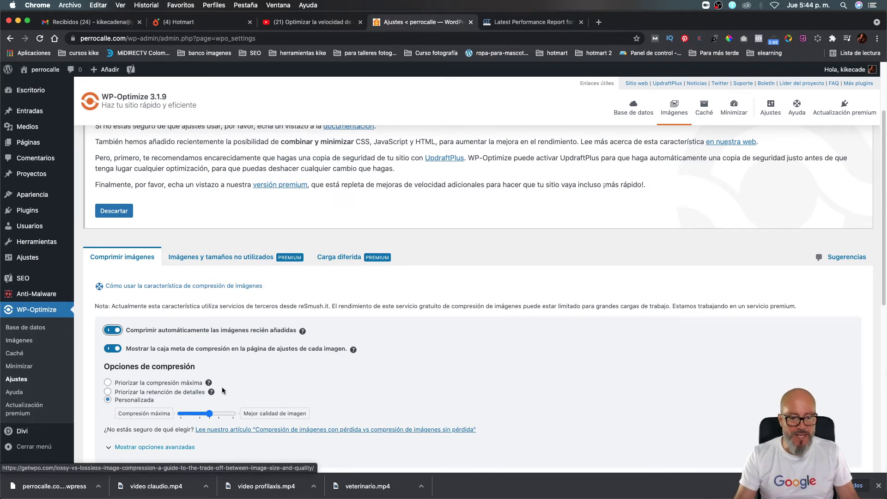
click(107, 392)
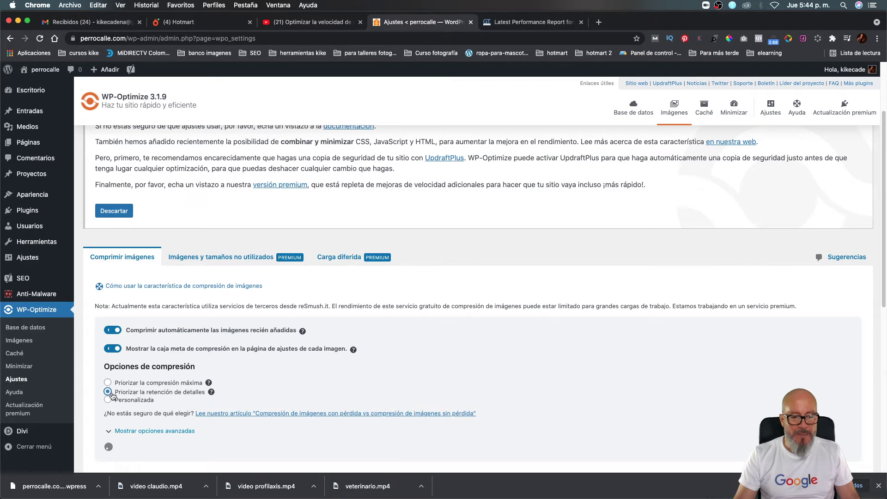
Look through the gallery of uncompressed images on the site
scroll(236, 403, down, 4)
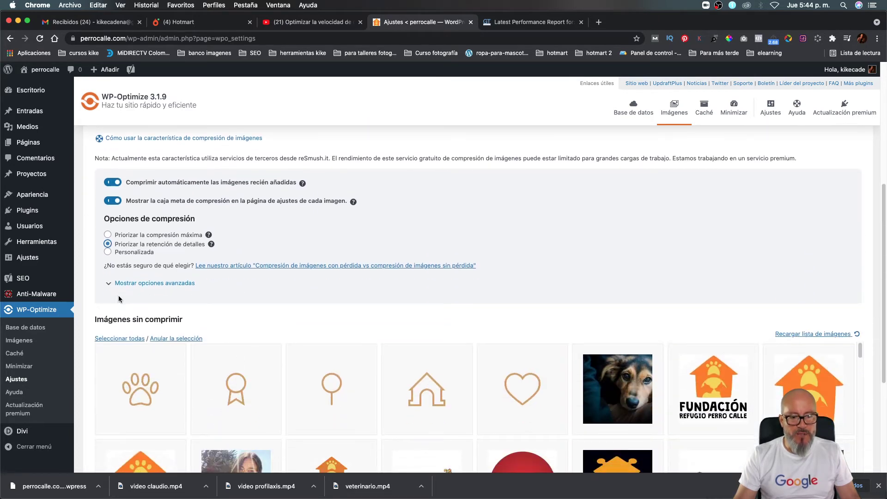
mouse_move(281, 396)
scroll(281, 398, down, 10)
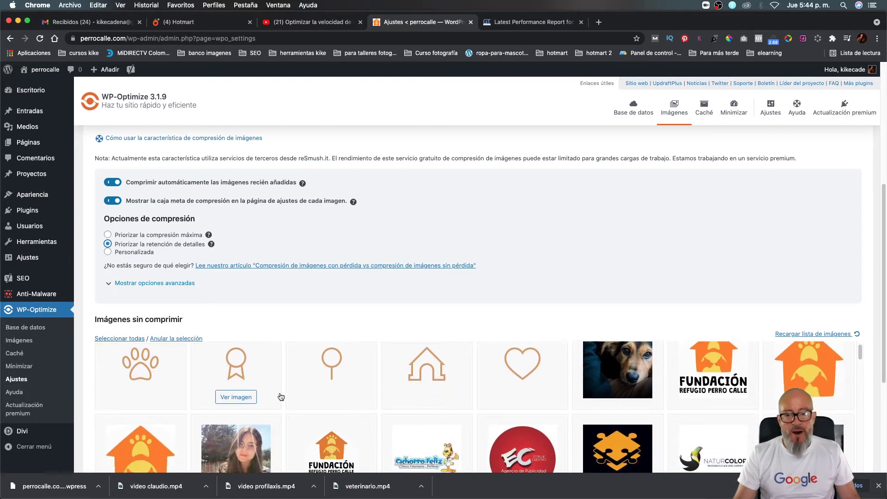
scroll(330, 424, down, 2)
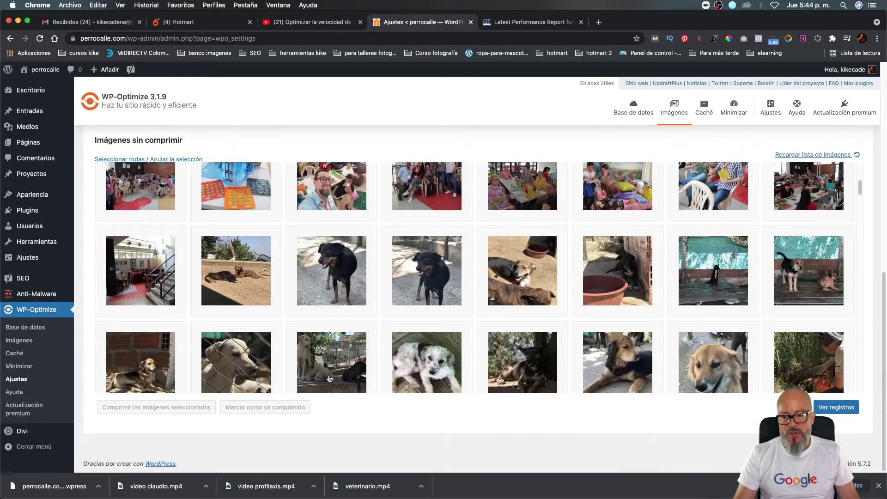
scroll(323, 351, down, 5)
scroll(319, 333, down, 10)
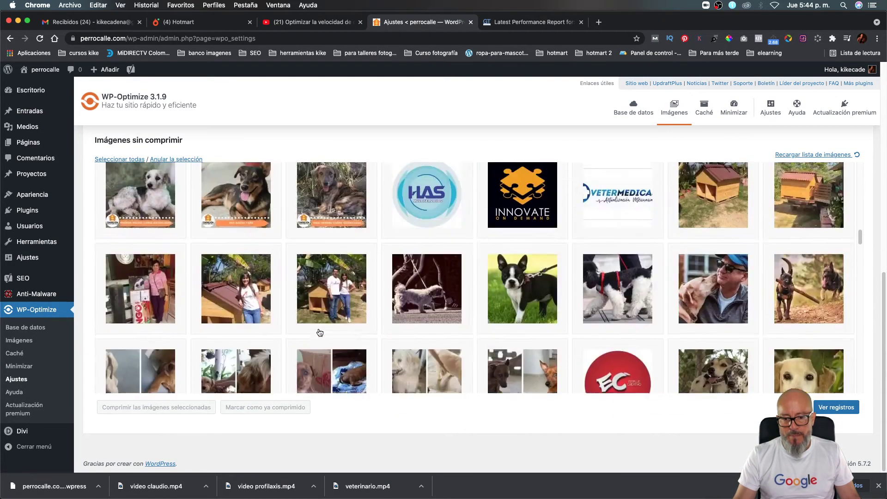
scroll(320, 331, up, 2)
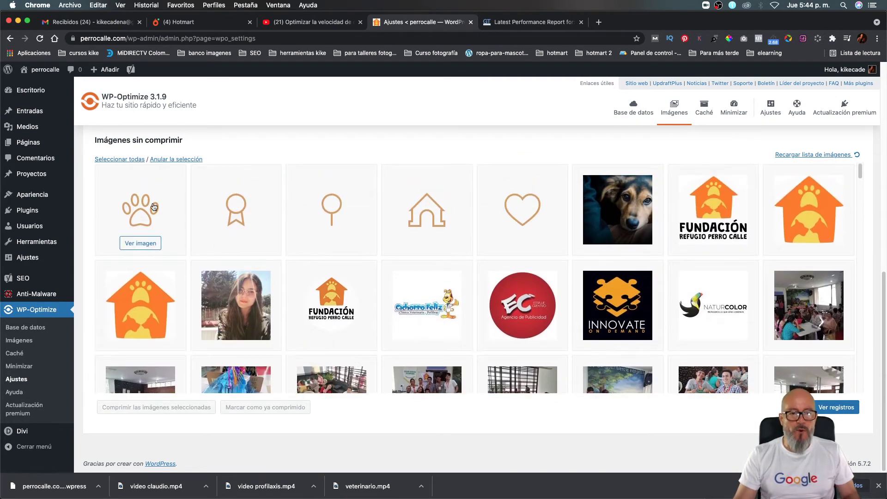
Select all the uncompressed images, compress them, and close the results summary
scroll(148, 199, up, 3)
click(115, 214)
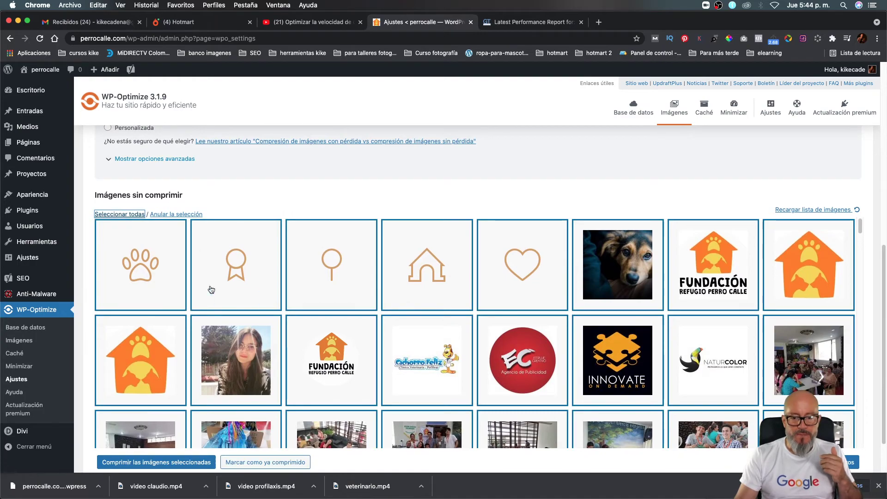
scroll(297, 342, down, 15)
scroll(297, 343, down, 10)
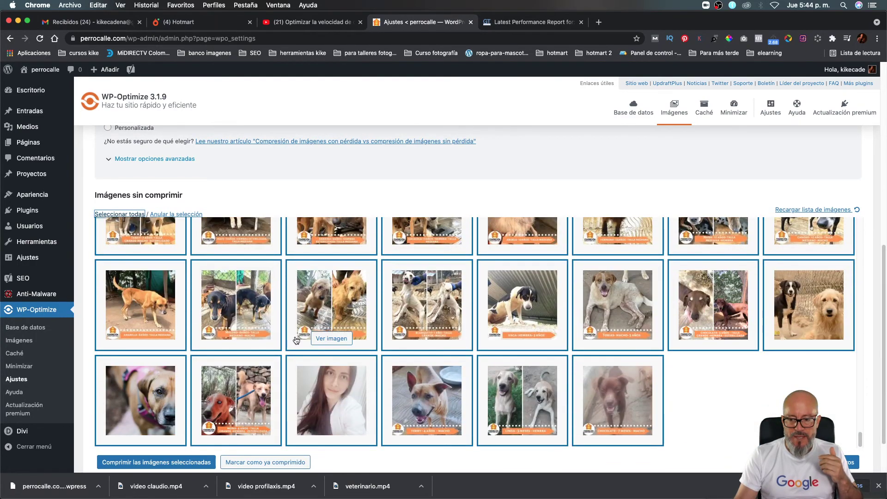
scroll(294, 347, up, 15)
scroll(296, 342, up, 10)
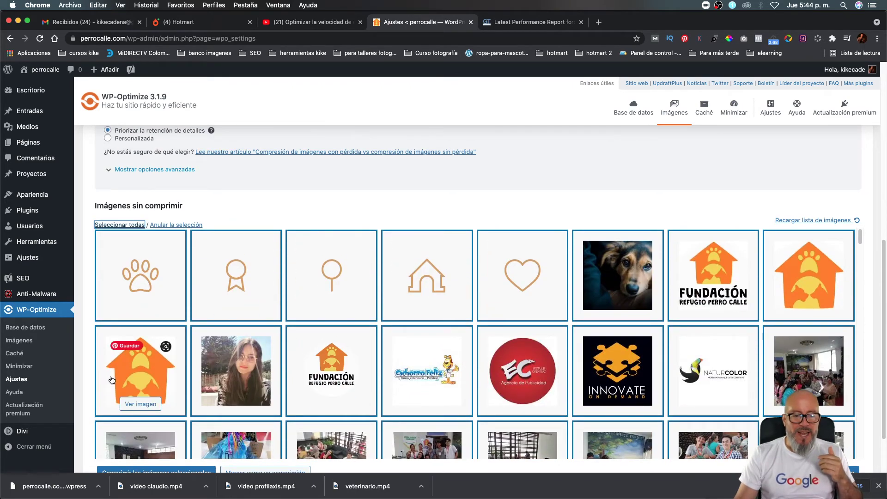
scroll(243, 341, down, 2)
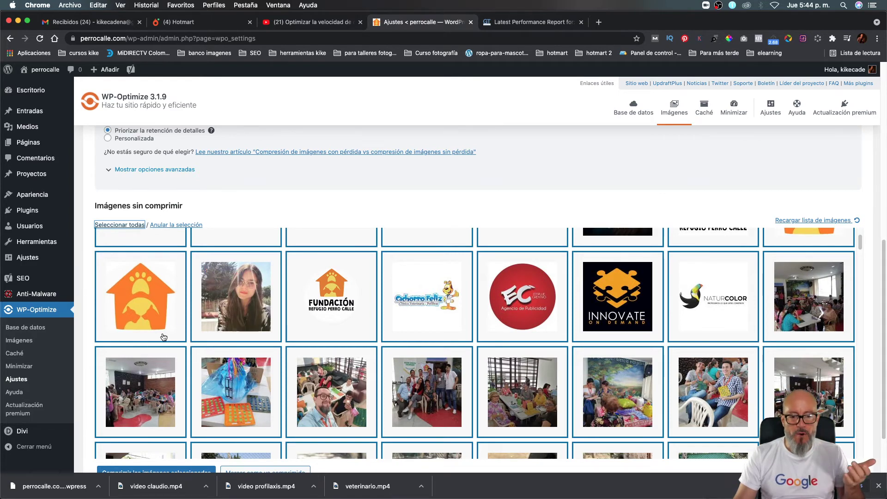
click(169, 470)
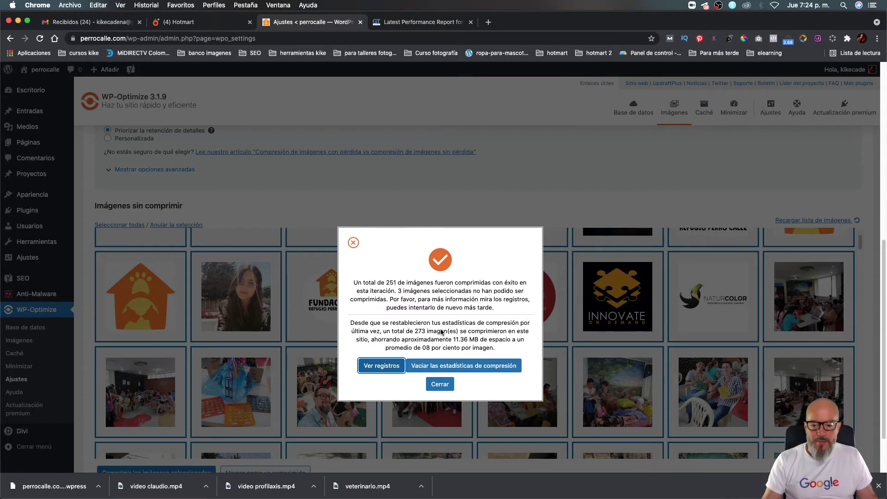
click(440, 385)
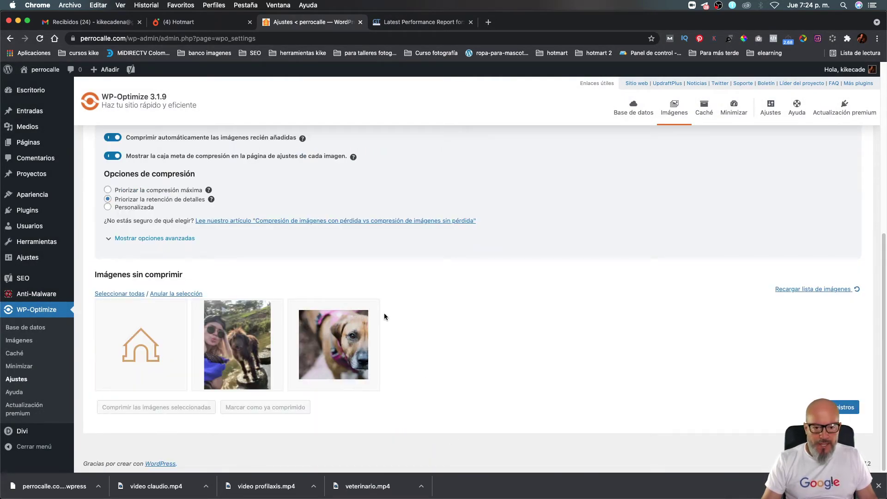
Select all the images still left uncompressed and review the image compression settings
click(122, 294)
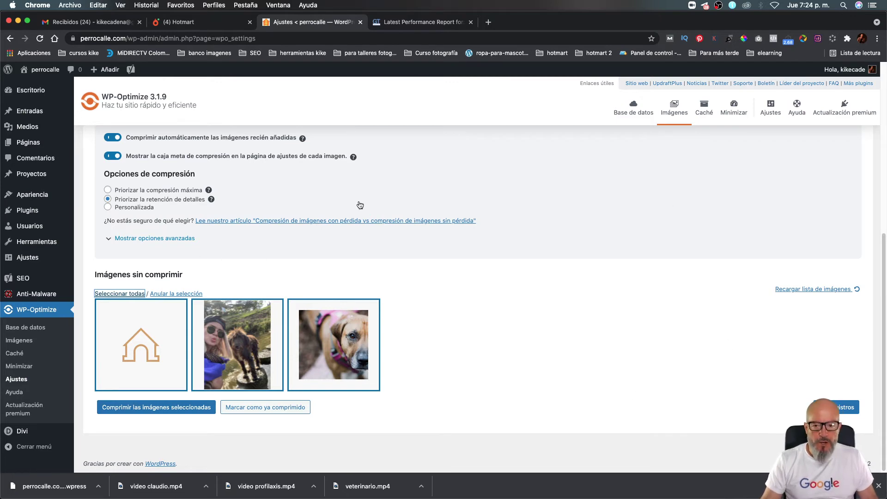
scroll(442, 177, up, 6)
scroll(440, 177, down, 4)
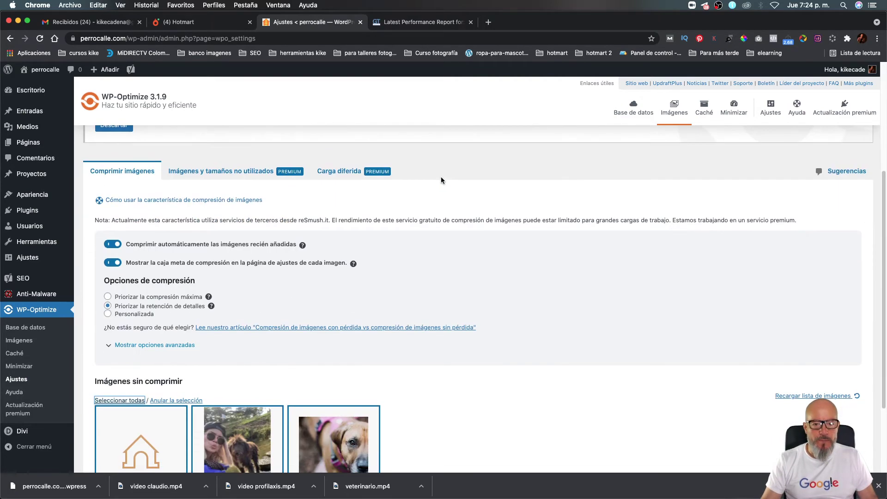
scroll(440, 178, up, 1)
scroll(300, 296, down, 3)
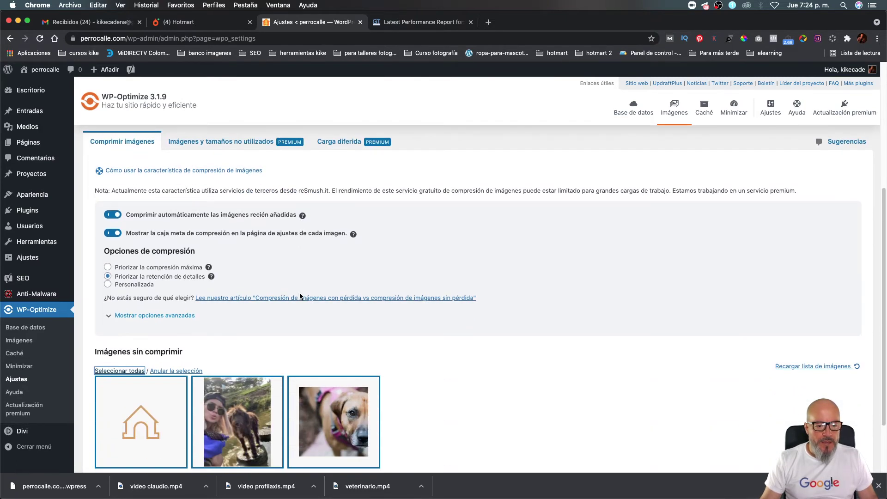
scroll(300, 296, down, 1)
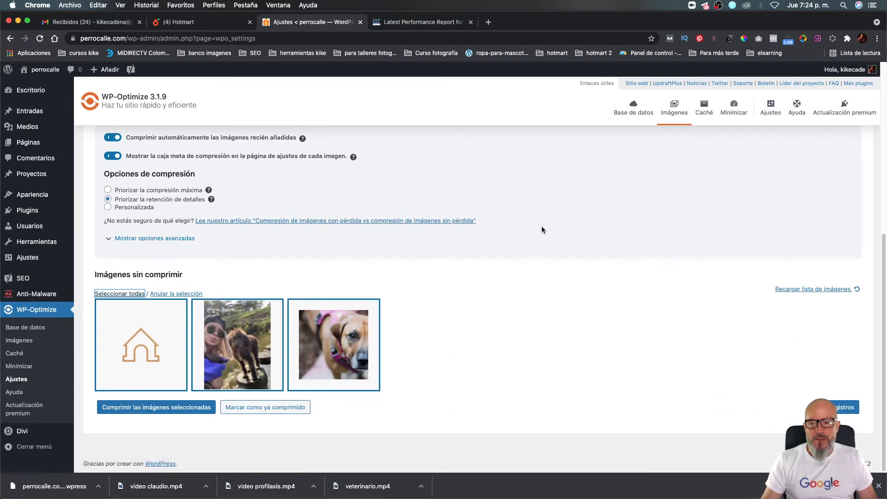
Select every optimization in the database section, run them all, and check the list of results
click(635, 108)
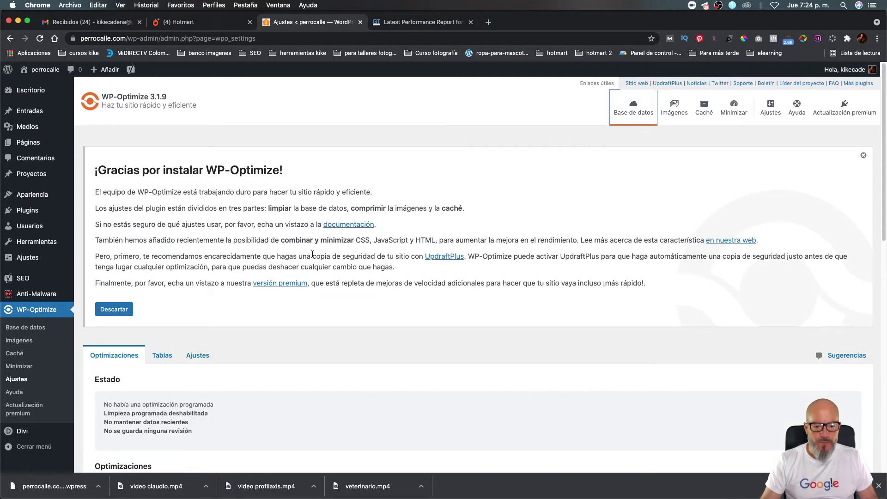
scroll(312, 254, down, 5)
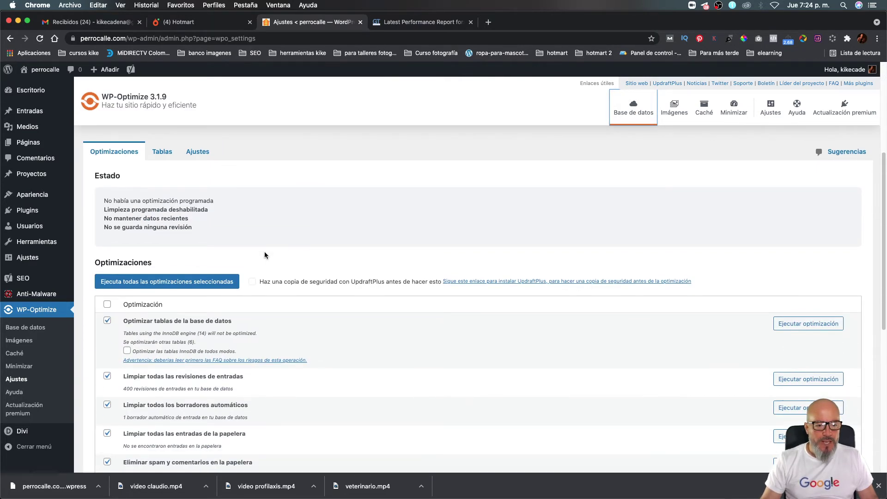
scroll(286, 316, down, 1)
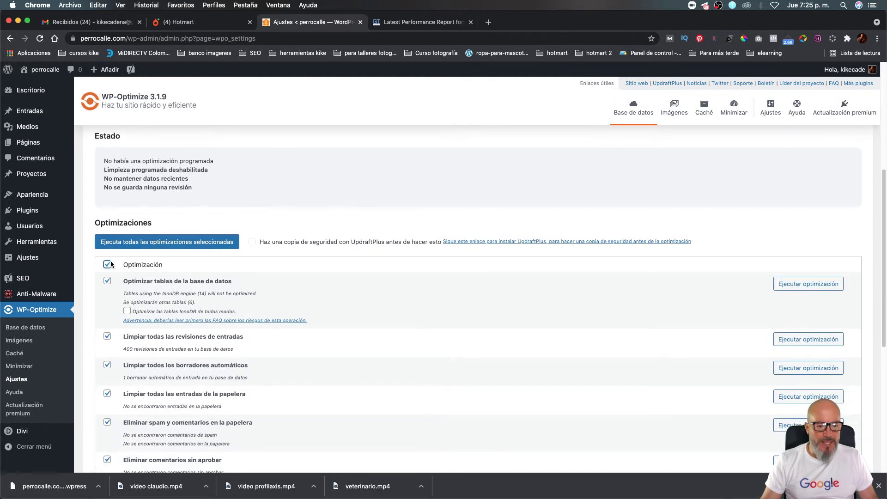
click(145, 244)
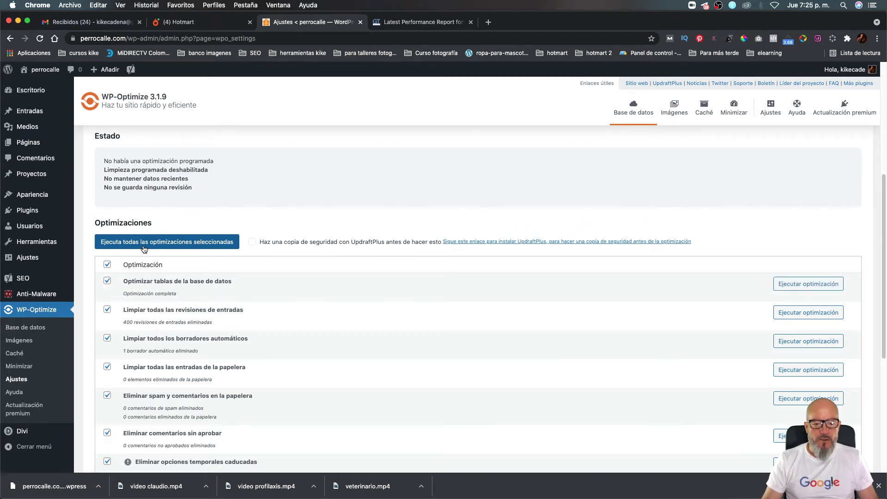
scroll(309, 318, down, 5)
Examine the database tables list, checking each table's records, data size, type and overhead, and the total database size
scroll(309, 319, up, 10)
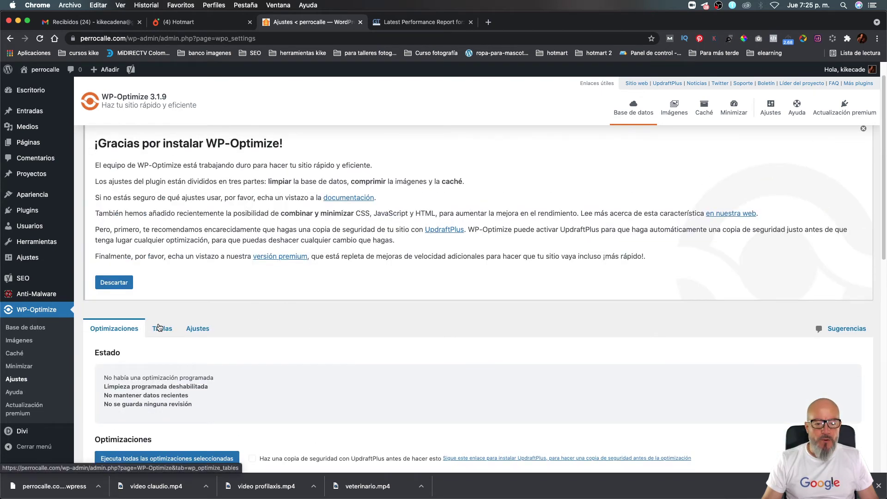
click(162, 330)
scroll(237, 344, down, 2)
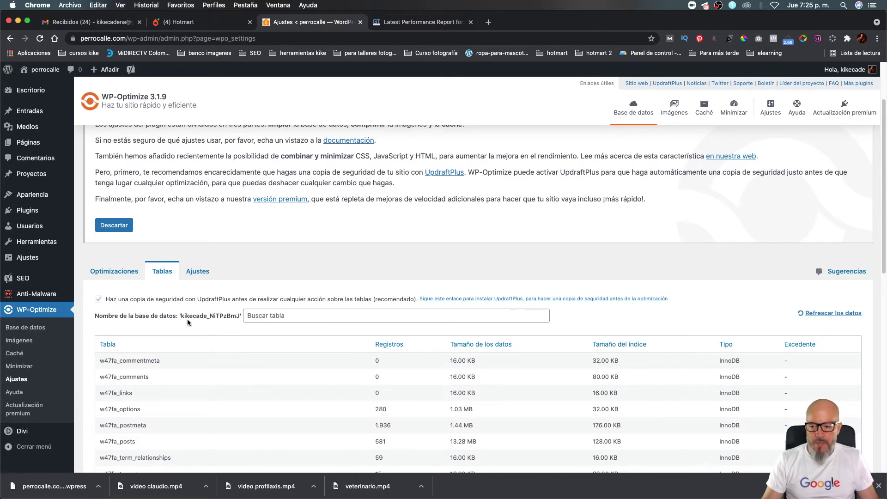
scroll(335, 362, down, 3)
scroll(749, 364, down, 3)
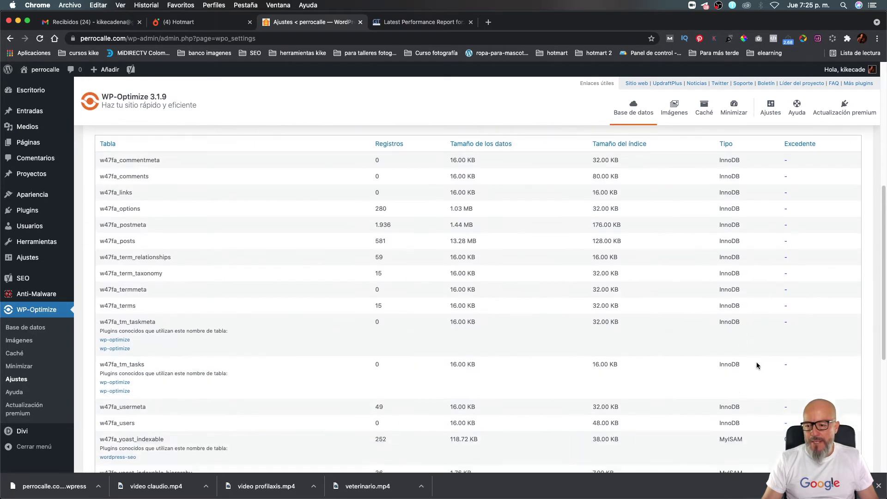
scroll(789, 365, down, 4)
scroll(789, 367, down, 3)
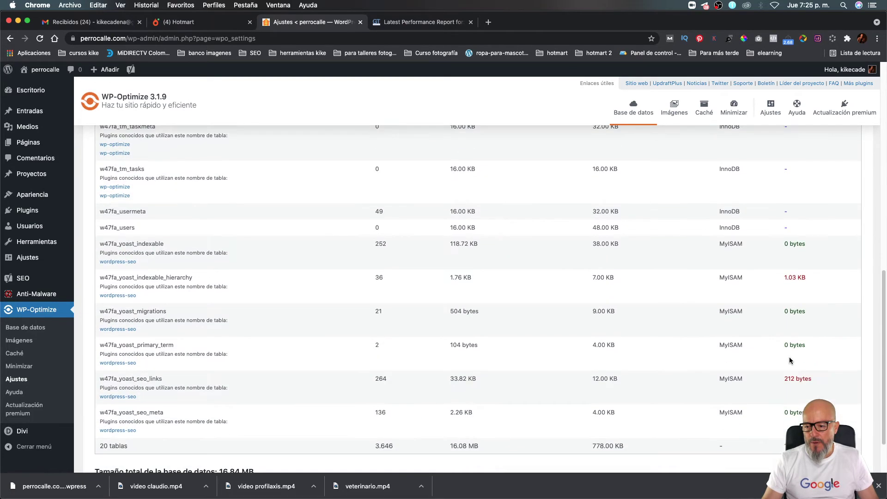
scroll(791, 278, up, 10)
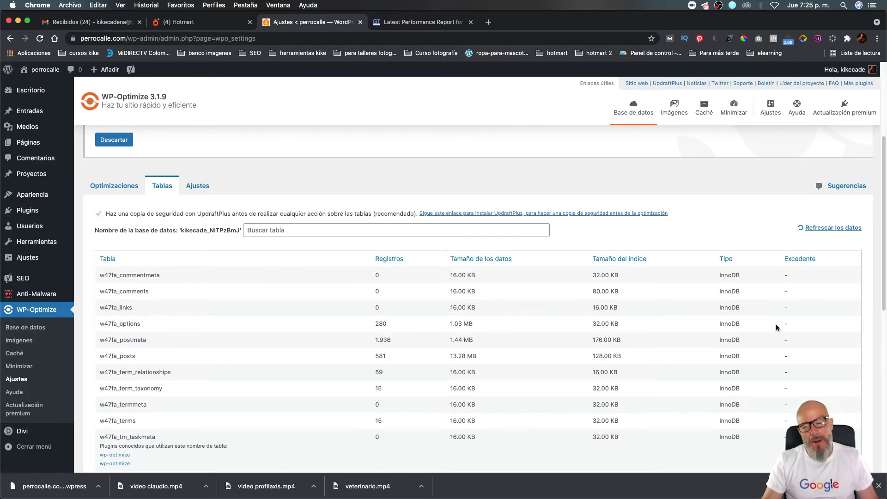
scroll(777, 400, down, 5)
scroll(777, 396, down, 2)
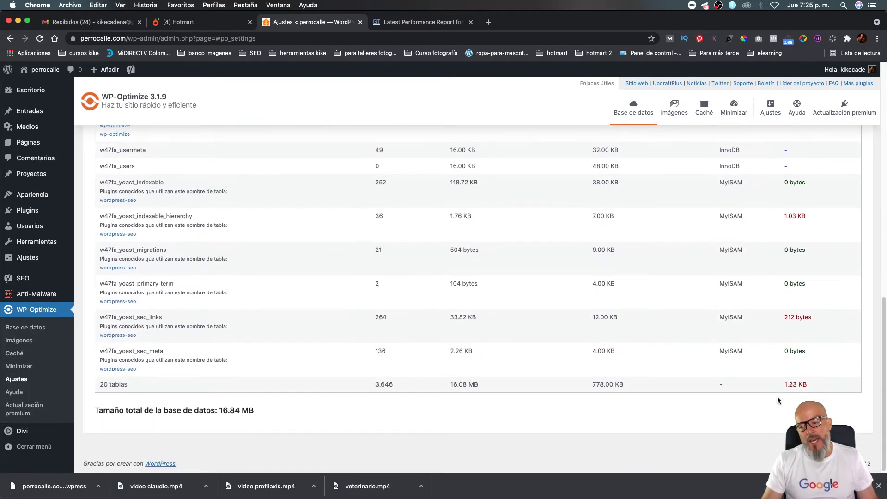
scroll(778, 395, up, 10)
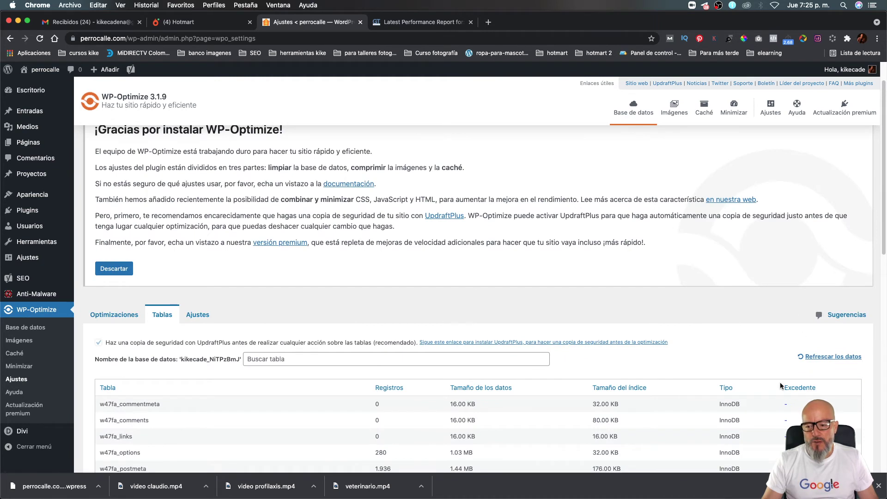
scroll(739, 388, down, 3)
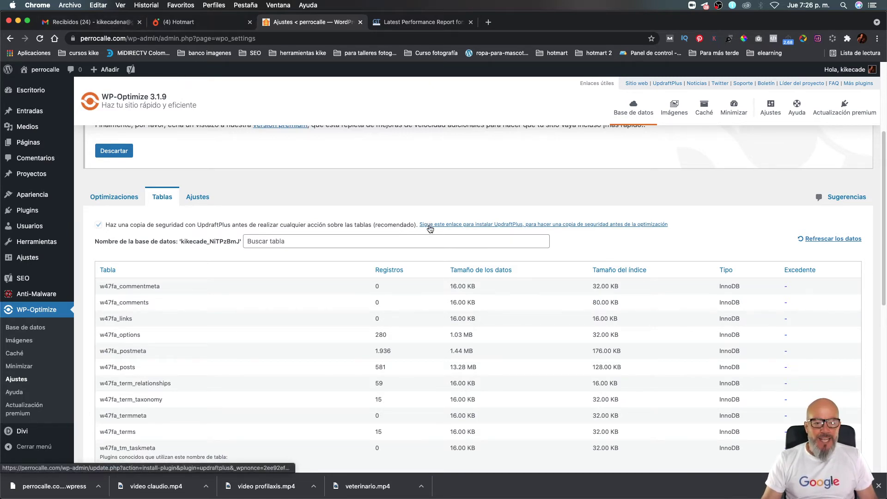
scroll(415, 272, down, 10)
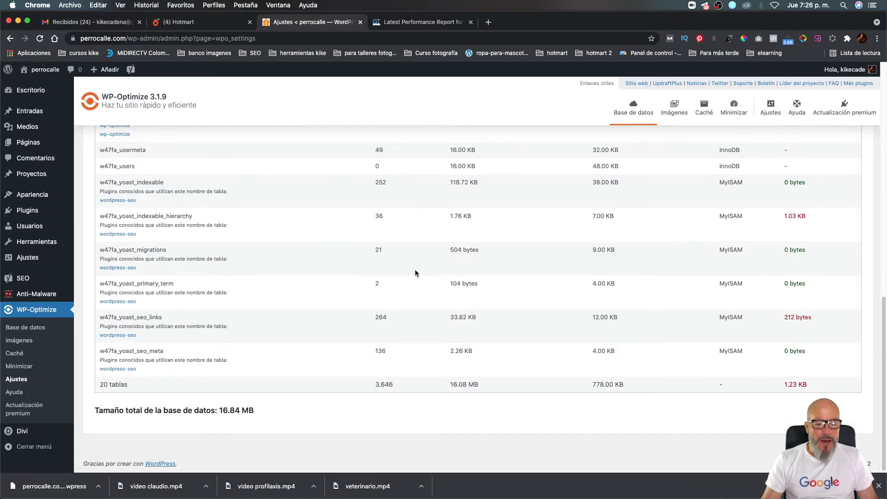
Review the database section's general settings and scheduled cleanup options
scroll(415, 270, up, 10)
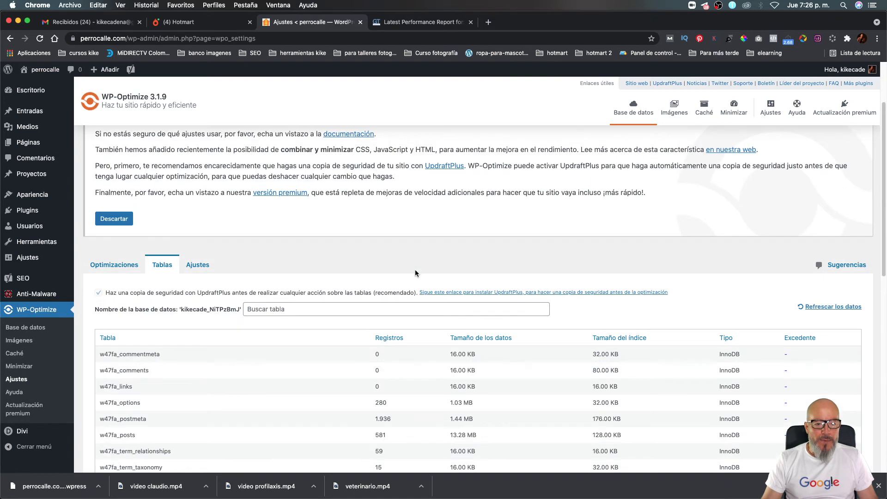
click(196, 265)
scroll(307, 331, down, 4)
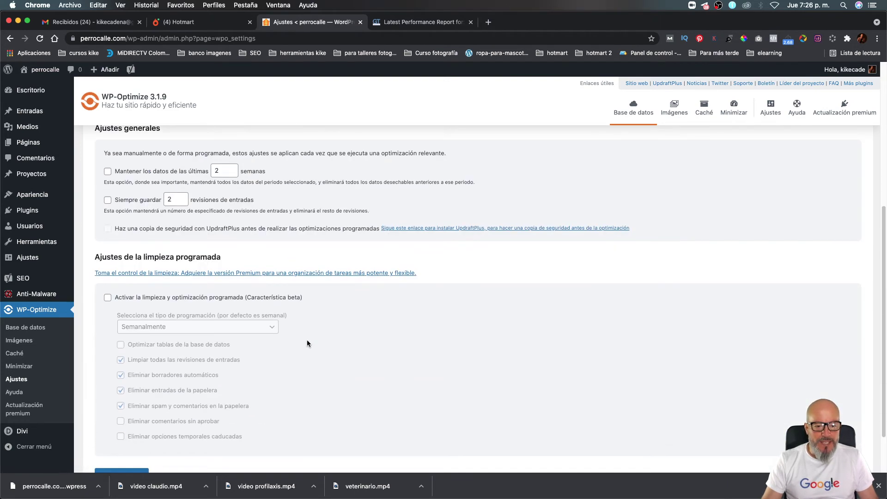
scroll(307, 344, up, 3)
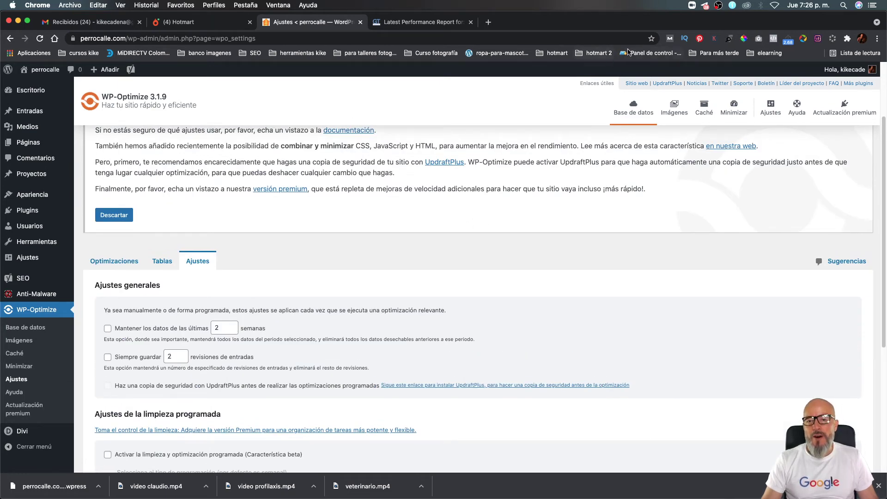
Open gtmetrix.com in a new browser tab
click(487, 22)
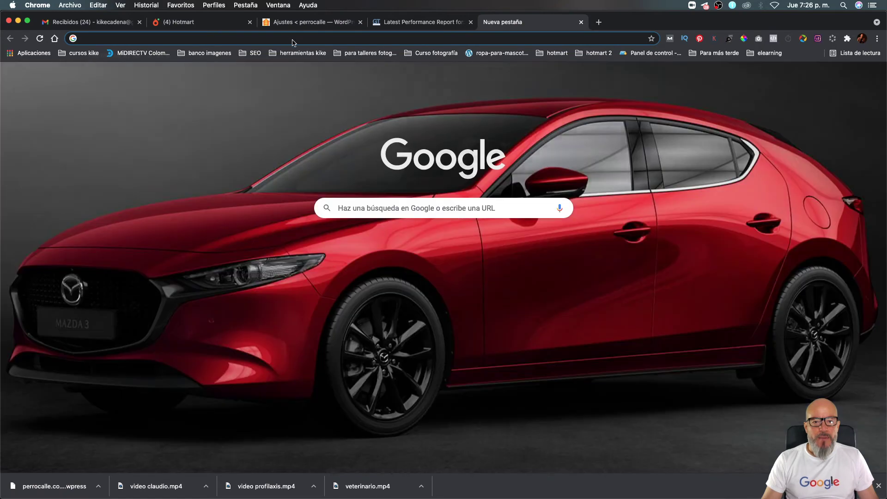
click(293, 39)
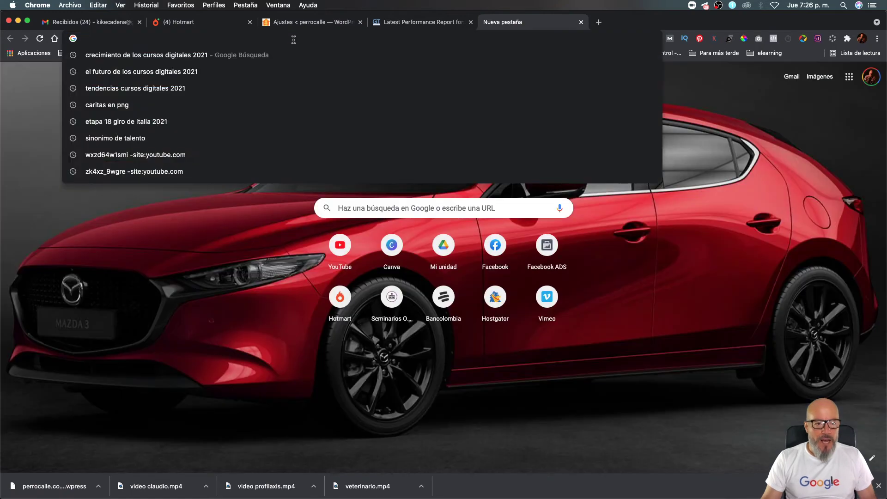
text(gtmetrix.com)
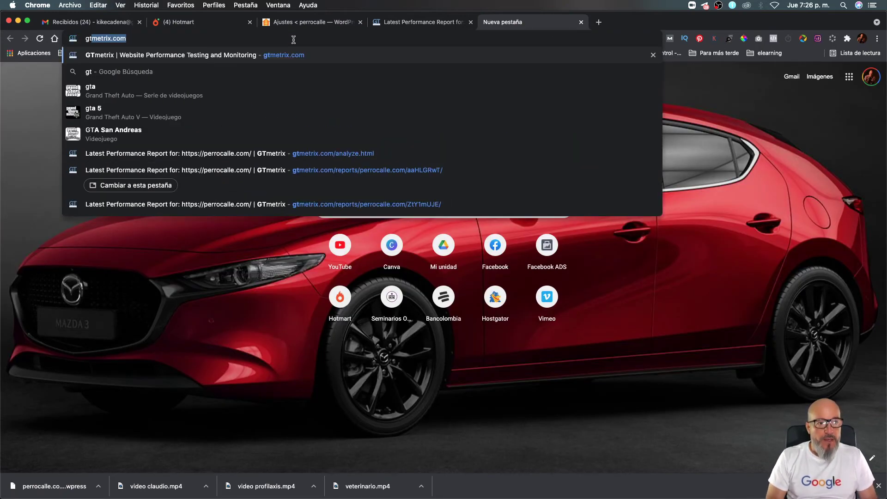
key(Return)
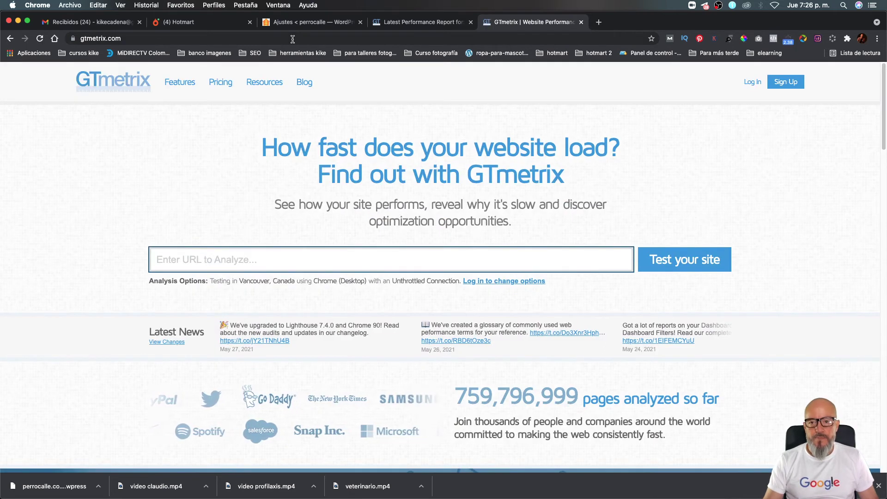
click(242, 260)
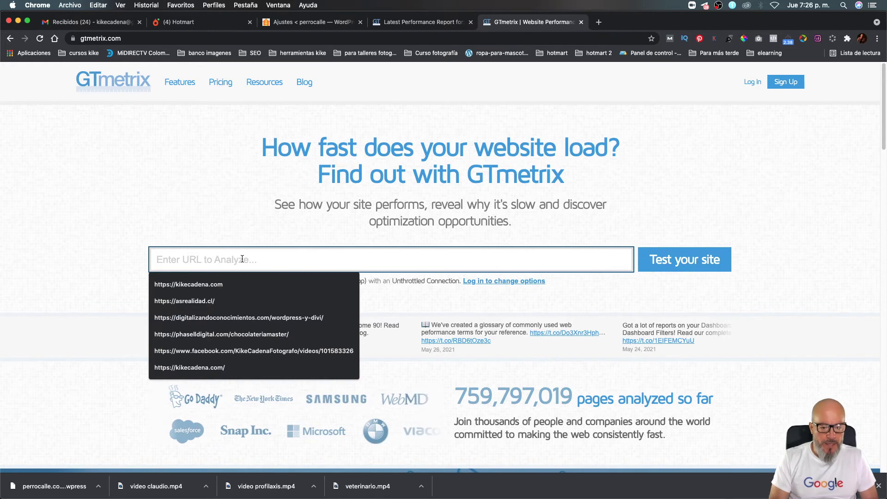
text(https)
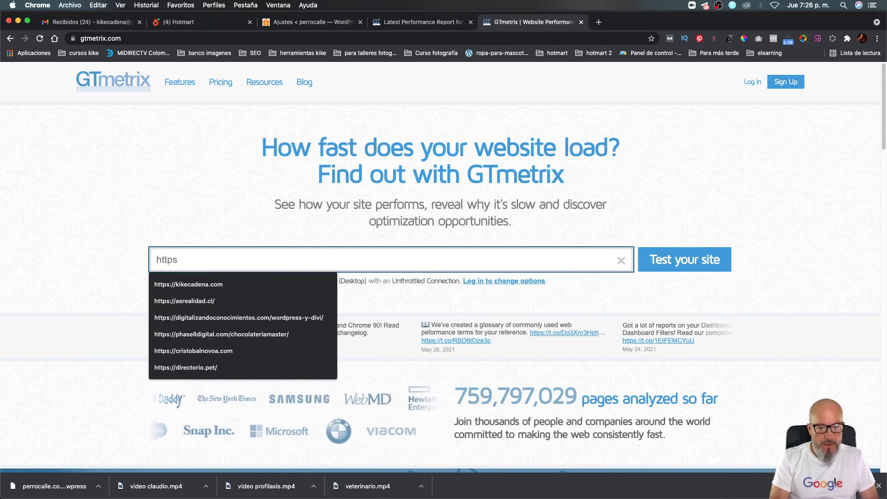
text(://perrocalle.com/)
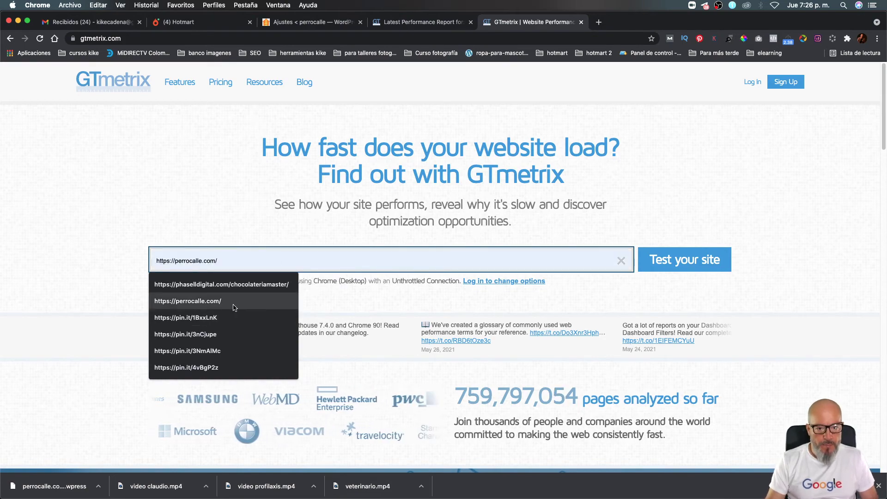
click(251, 303)
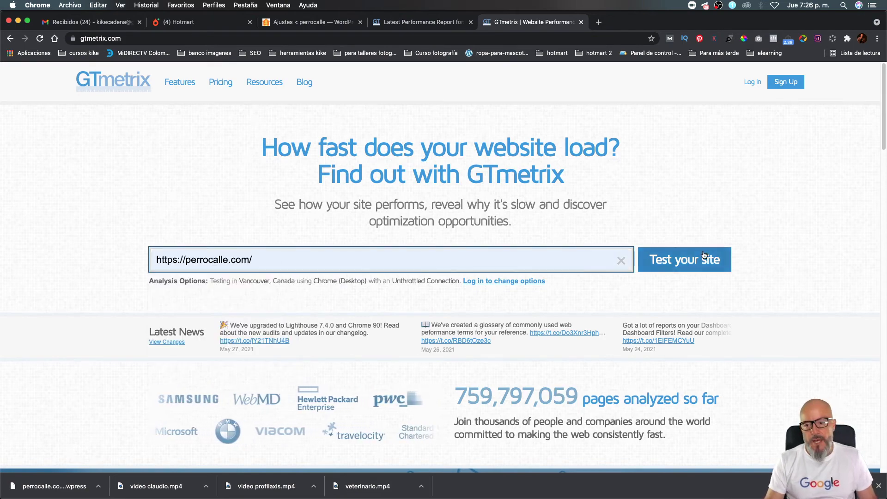
click(689, 261)
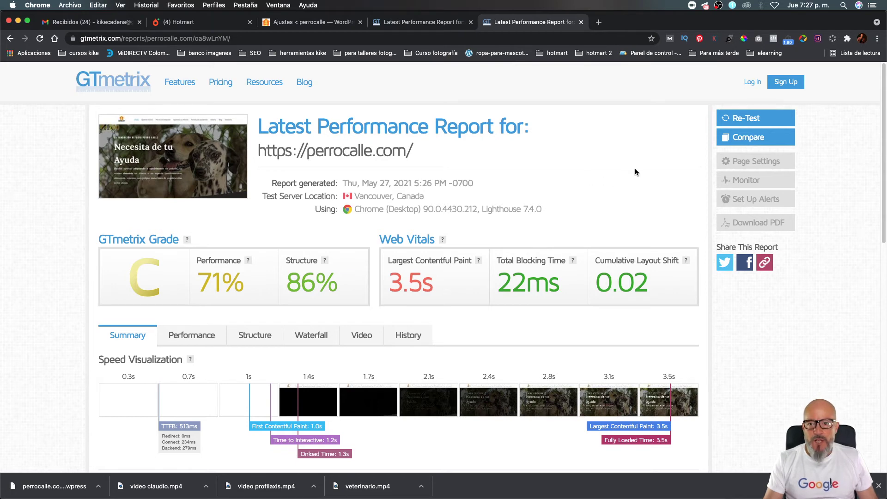
Compare the new GTmetrix report with the earlier one, checking the grade, performance, structure, web vitals and load times
click(423, 23)
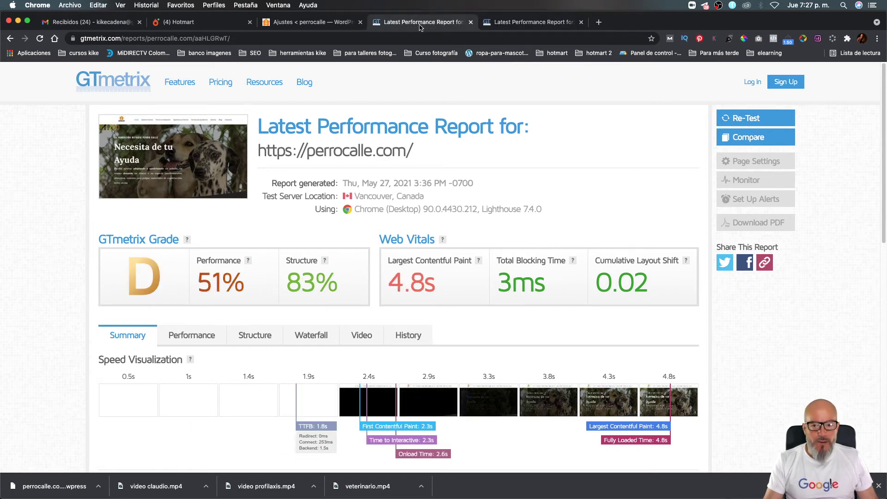
click(531, 22)
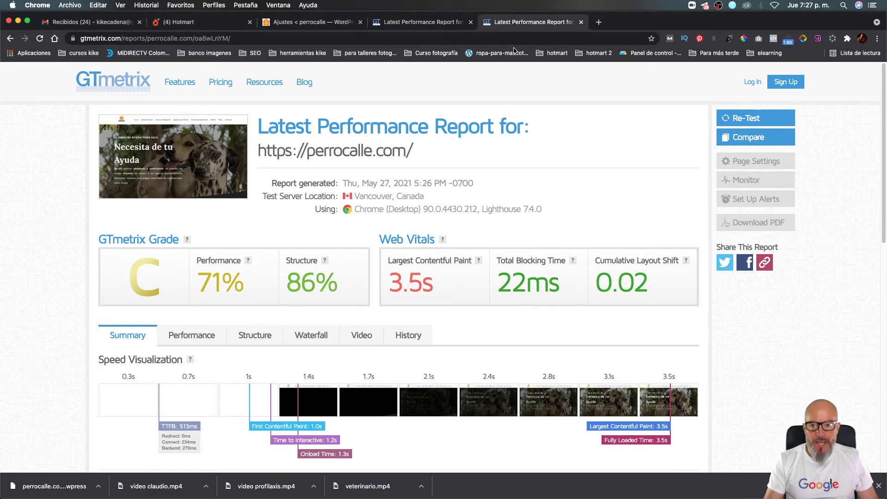
click(423, 22)
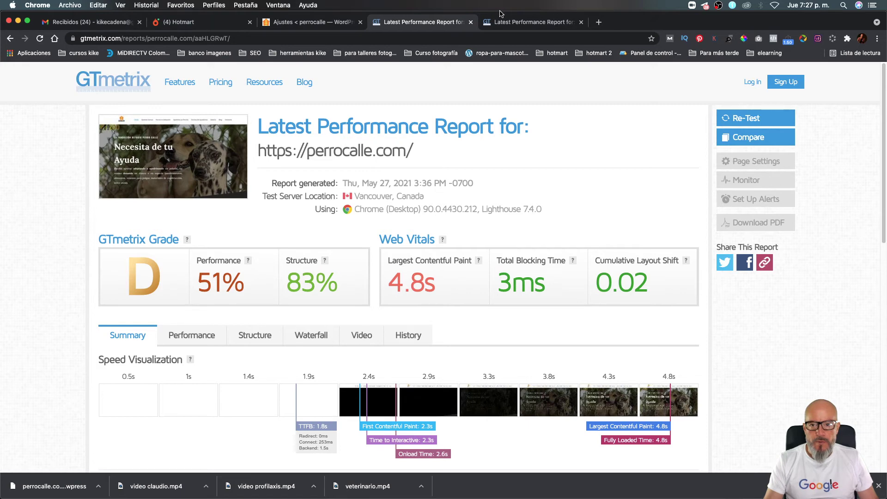
click(510, 24)
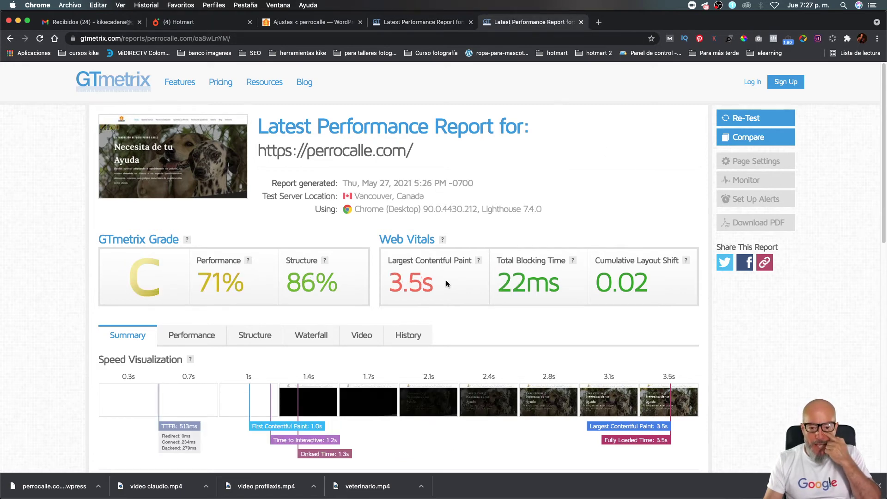
scroll(429, 305, down, 1)
scroll(430, 309, down, 3)
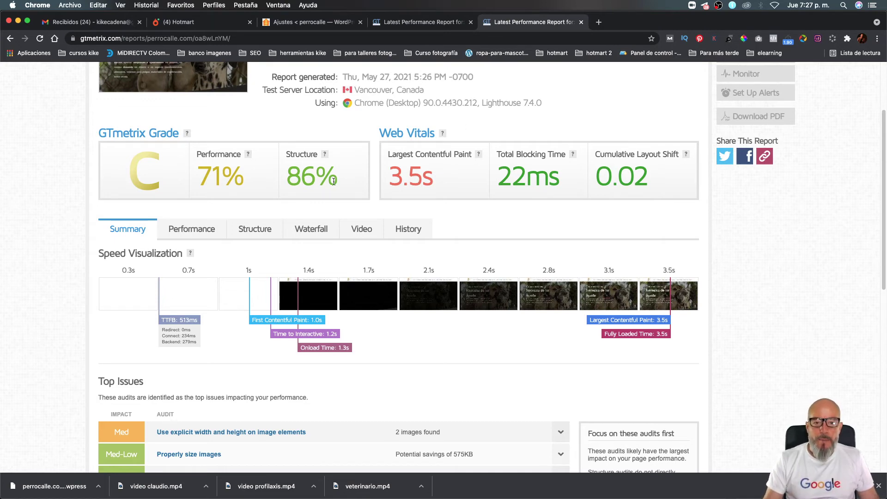
click(414, 26)
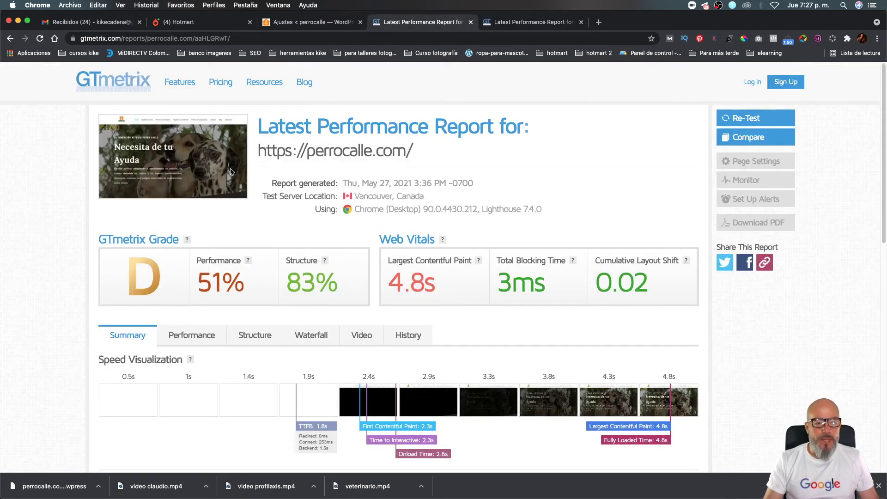
click(517, 22)
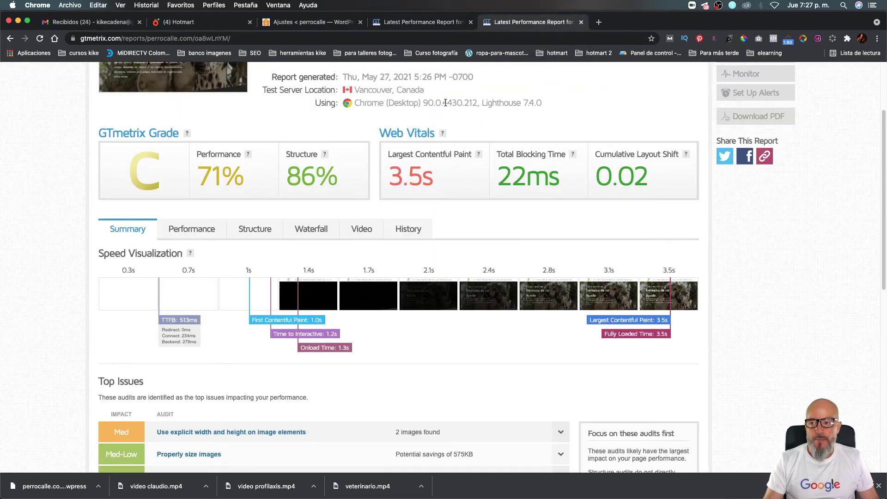
Load the public site perrocalle.com in a new browser tab
click(600, 23)
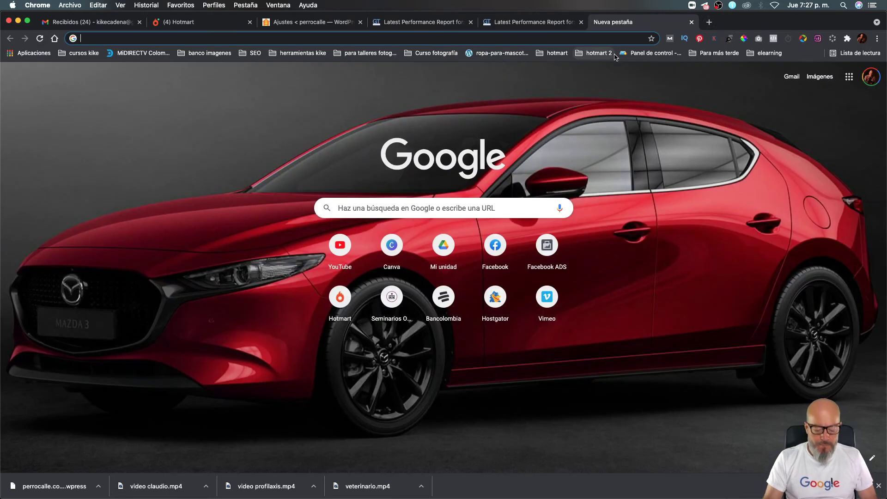
text(perrocalle.com)
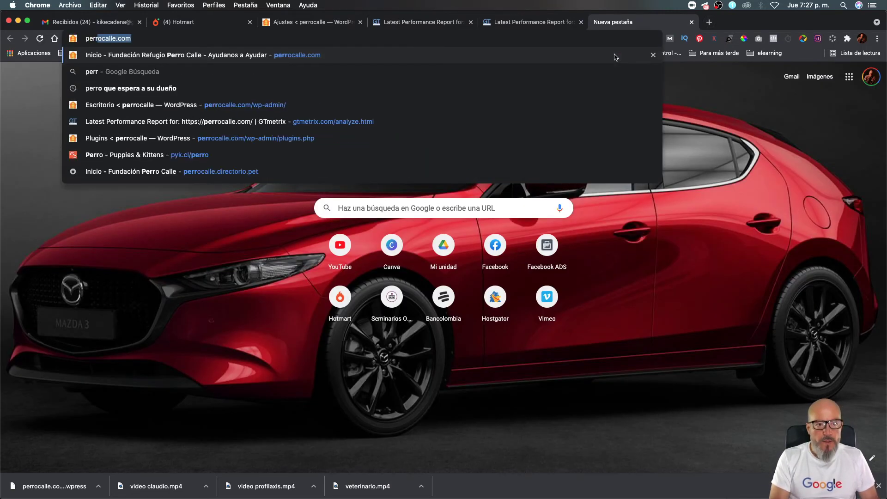
key(Return)
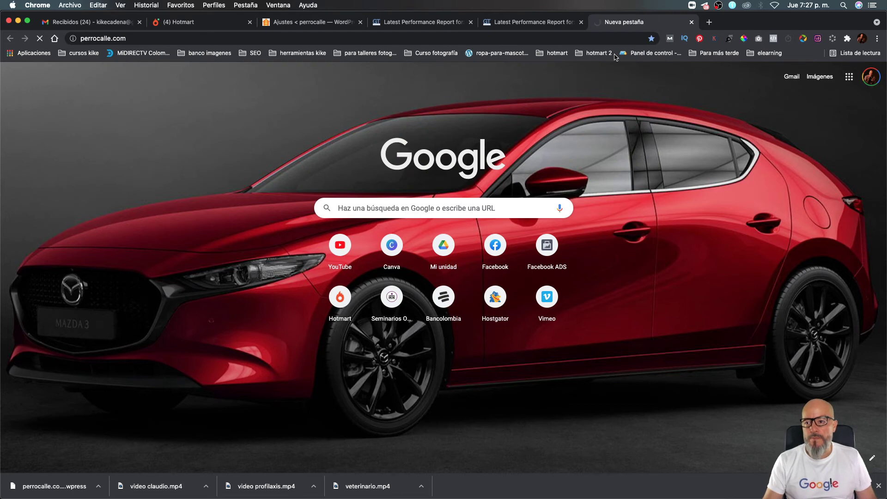